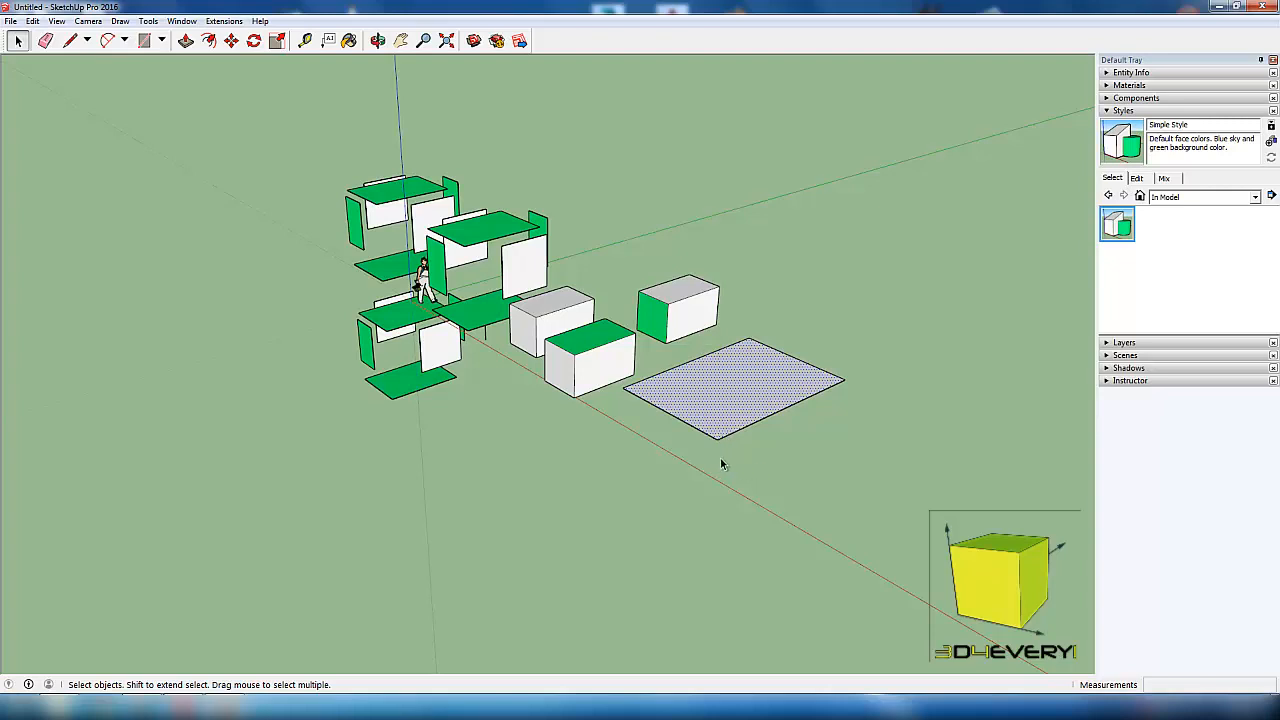
# Step: Draw a closed triangular face with lines in front of the large grey rectangle, its longest side about 4.81 m
pyautogui.click(776, 494)
pyautogui.press('l')
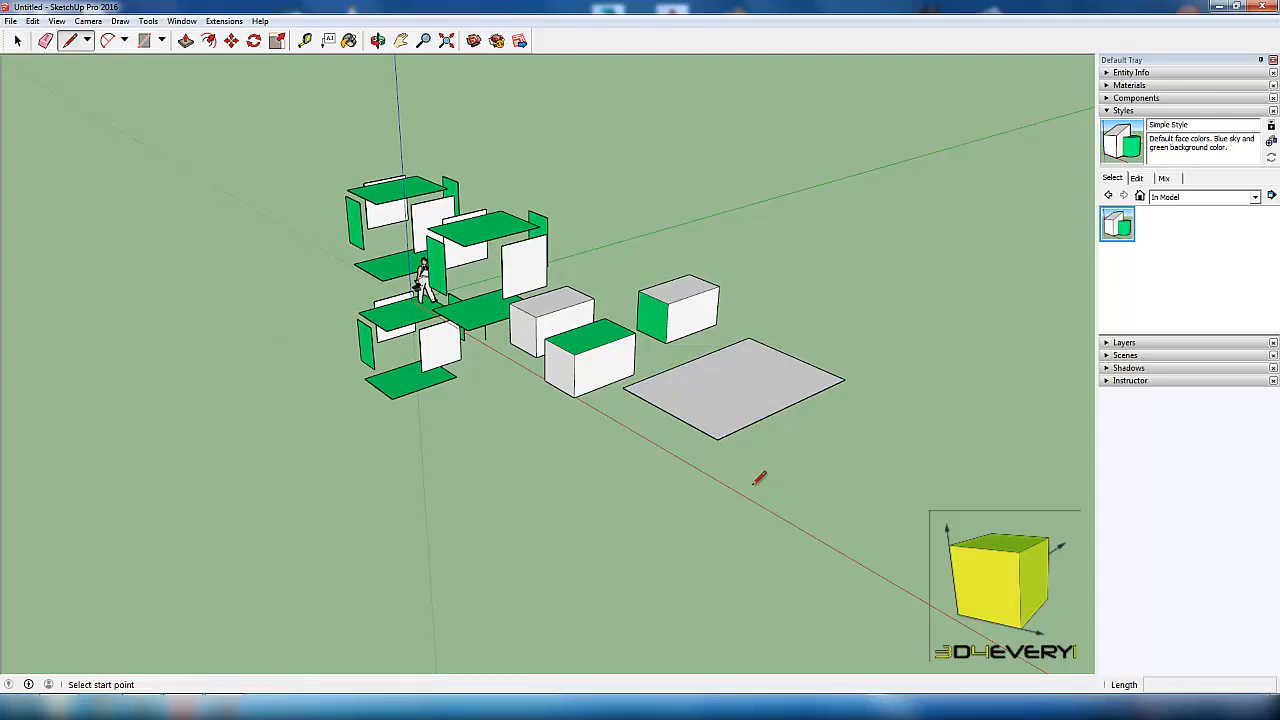
pyautogui.click(753, 484)
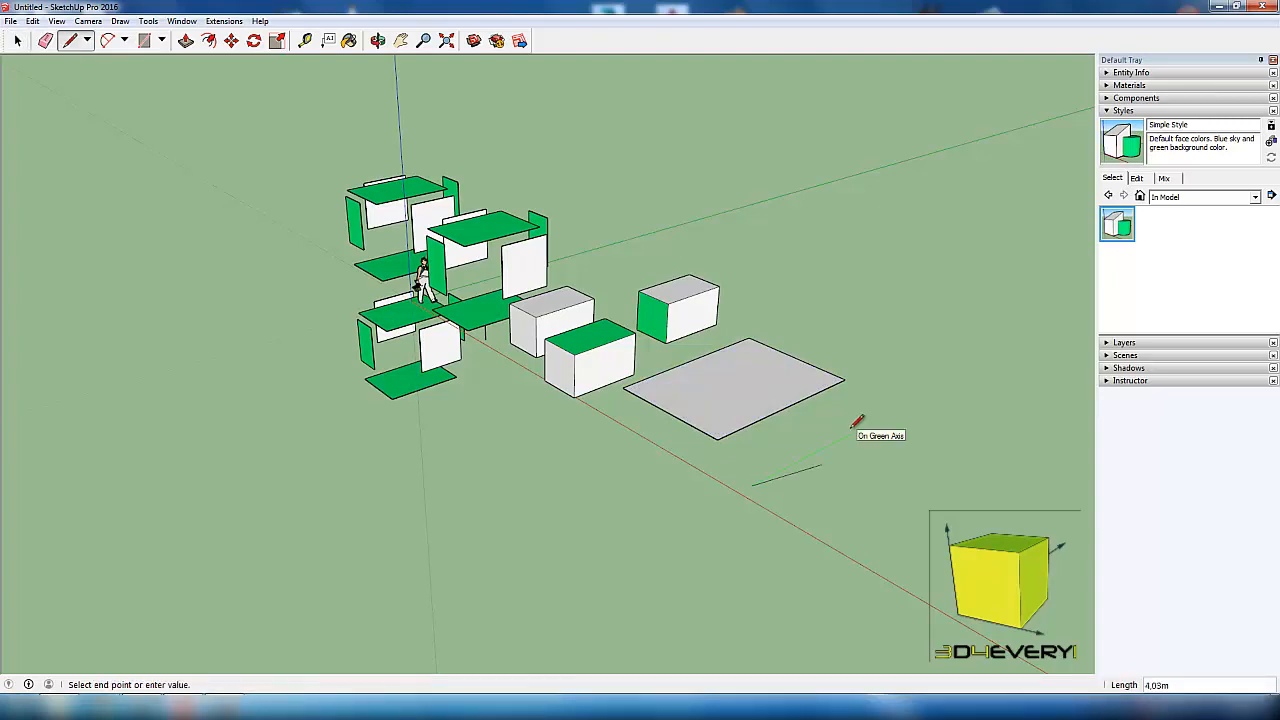
pyautogui.click(852, 436)
pyautogui.press('Escape')
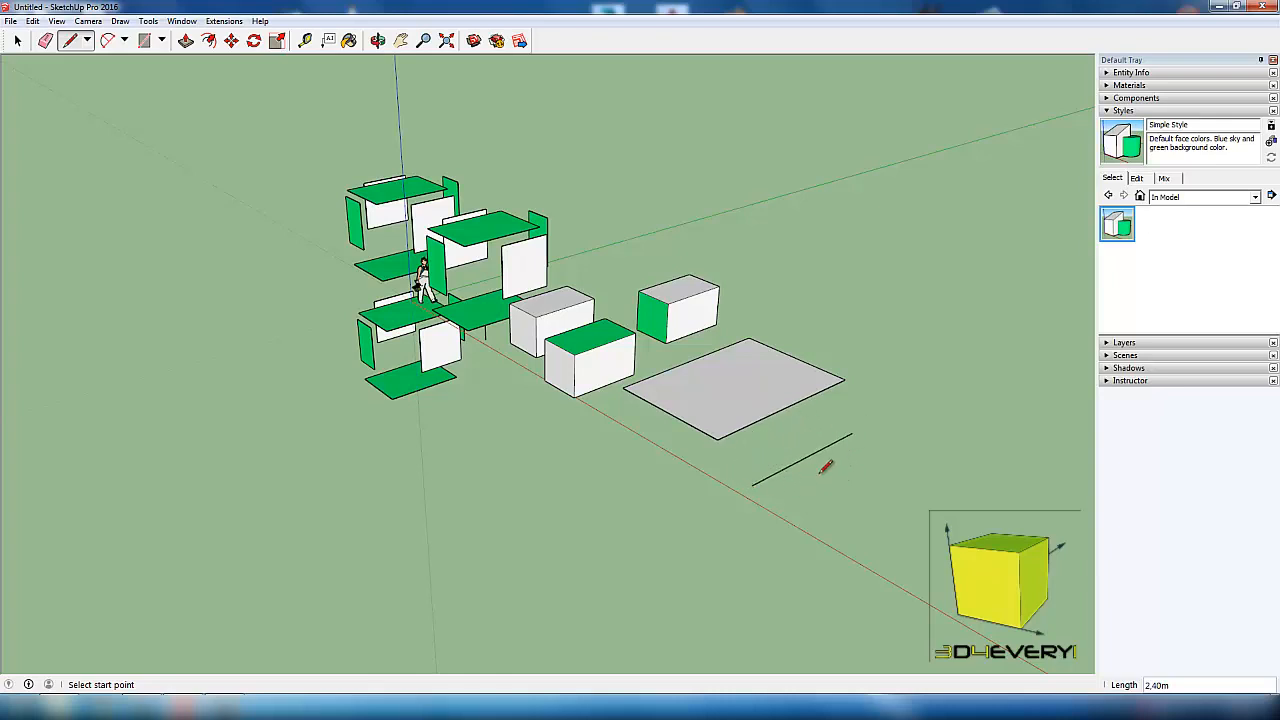
pyautogui.click(851, 433)
pyautogui.click(940, 475)
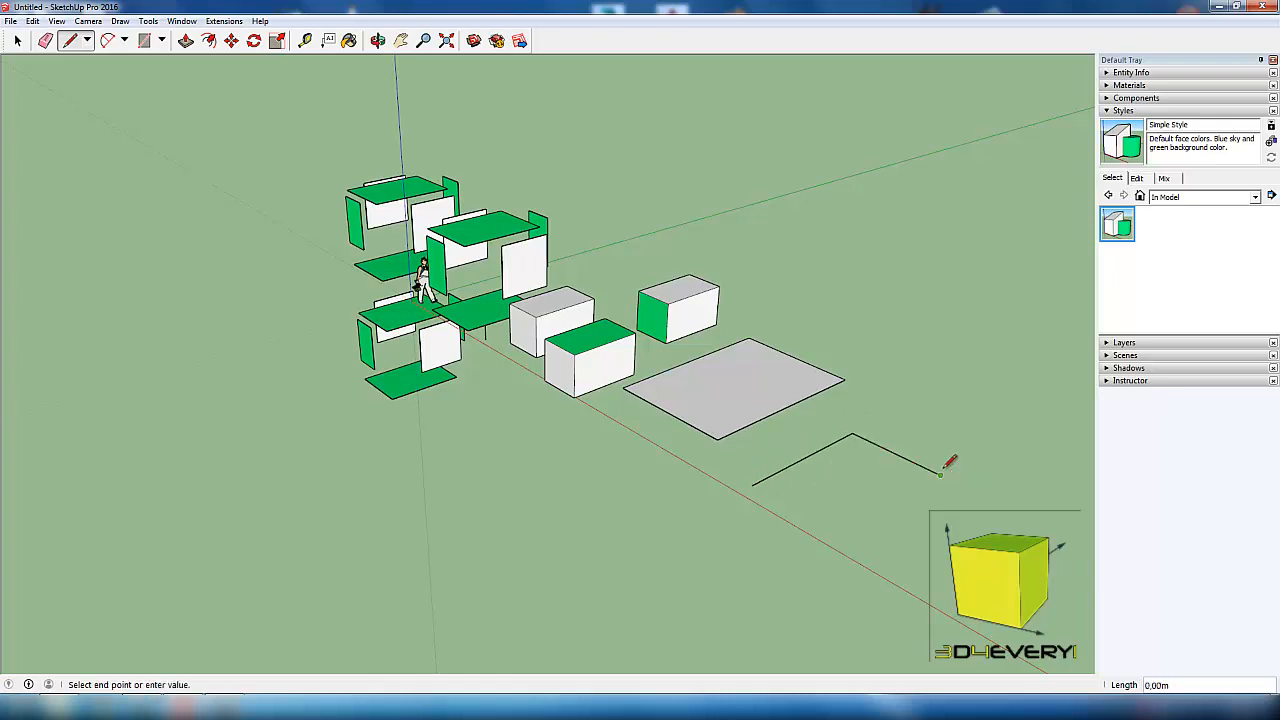
pyautogui.click(753, 485)
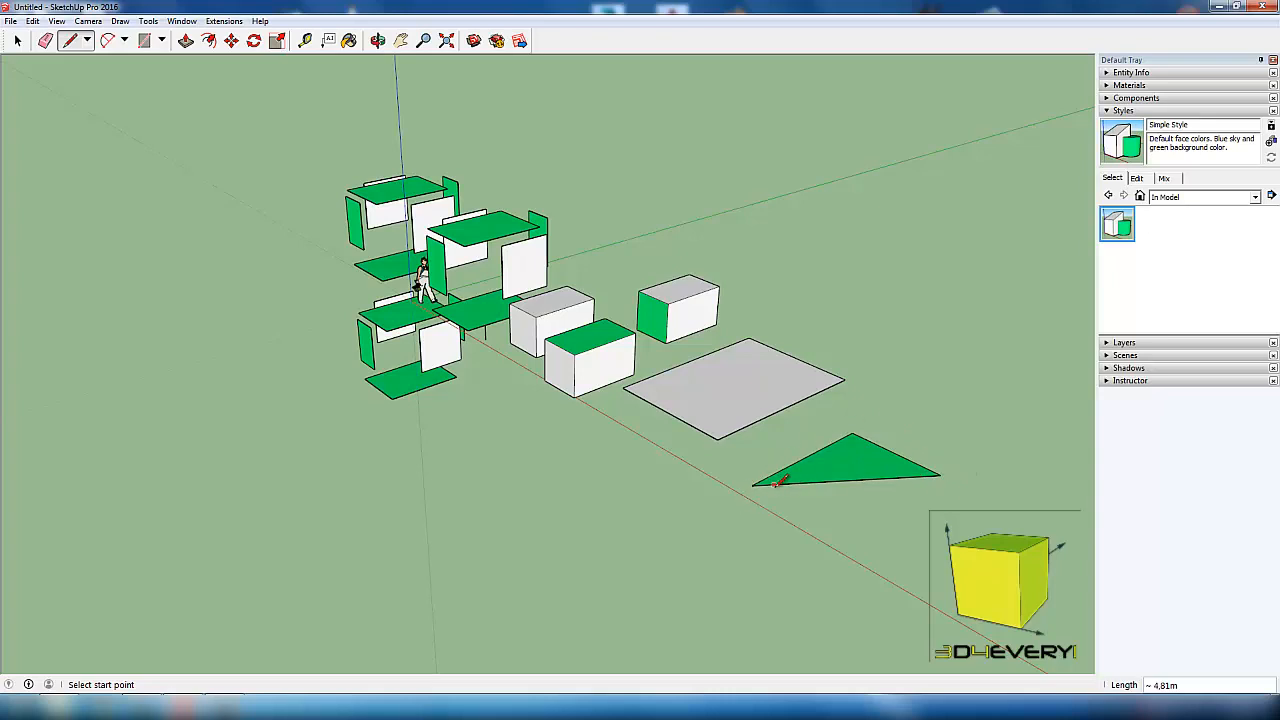
# Step: Draw a second triangle beyond the first, closing it partway along its first edge with a line about 3.39 m long
pyautogui.click(889, 413)
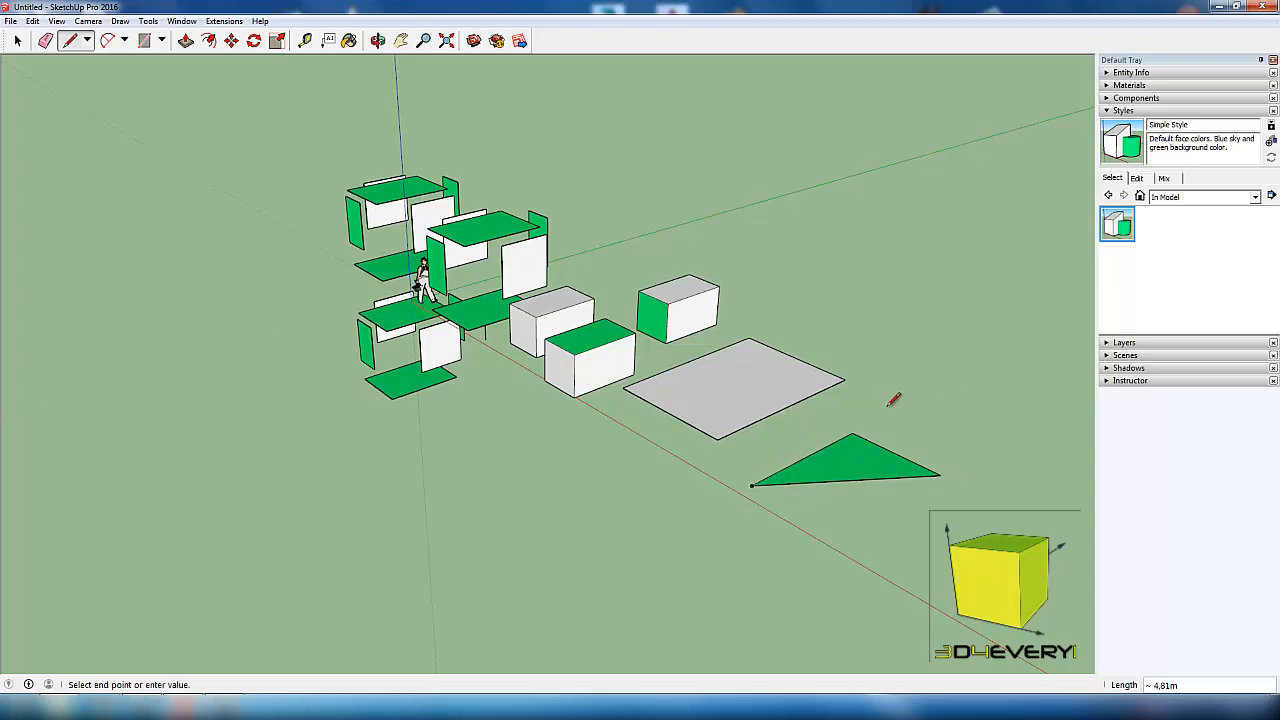
pyautogui.click(965, 375)
pyautogui.click(1038, 404)
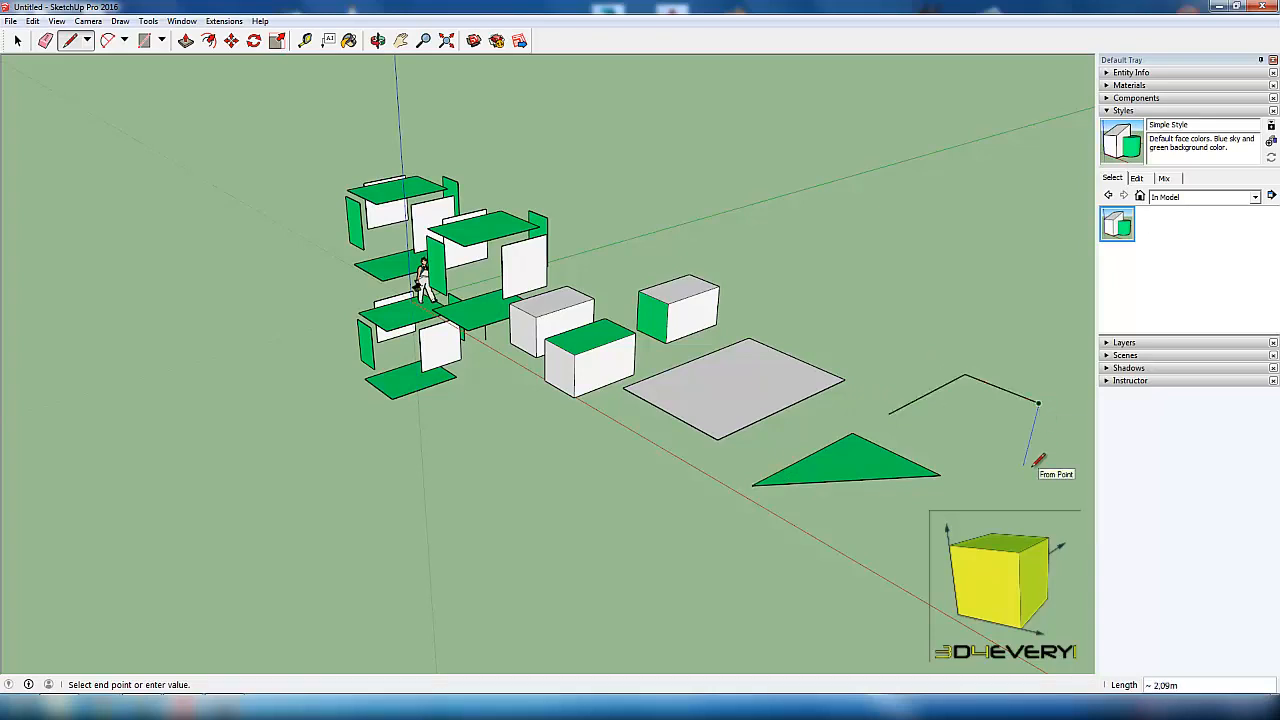
pyautogui.click(917, 399)
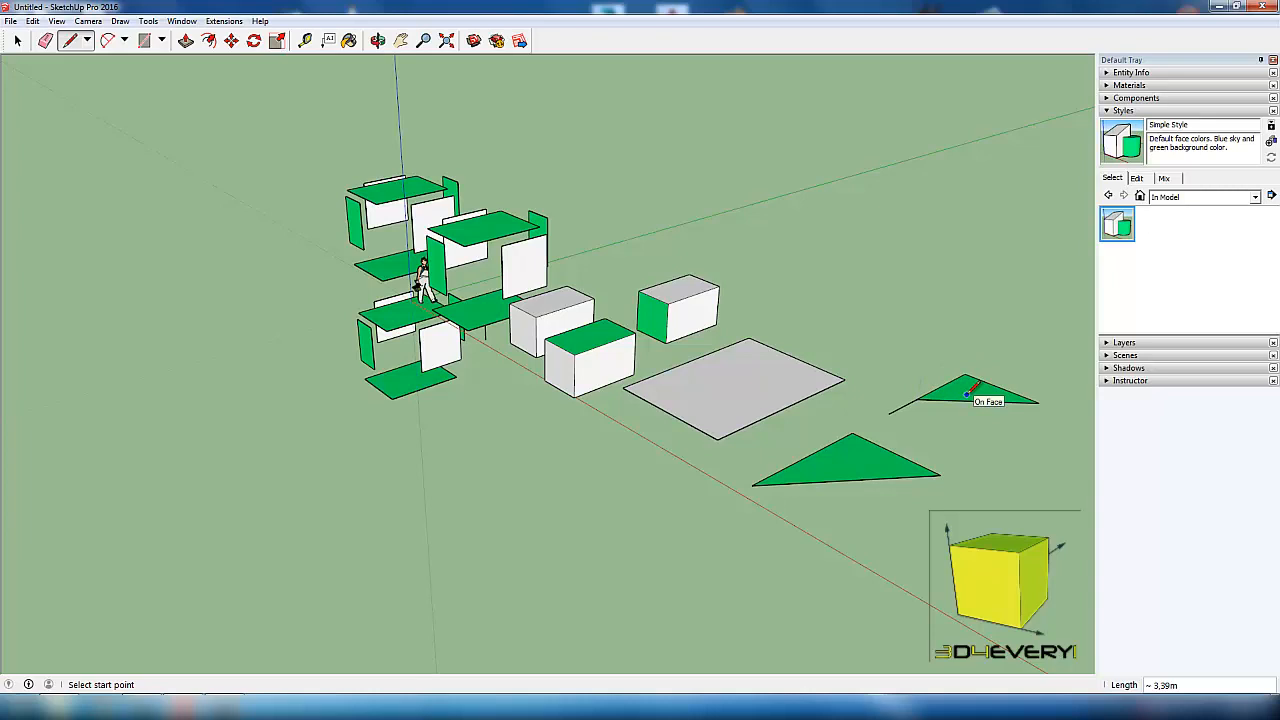
# Step: Select everything in the model and delete it
pyautogui.scroll(-2, 630, 470)
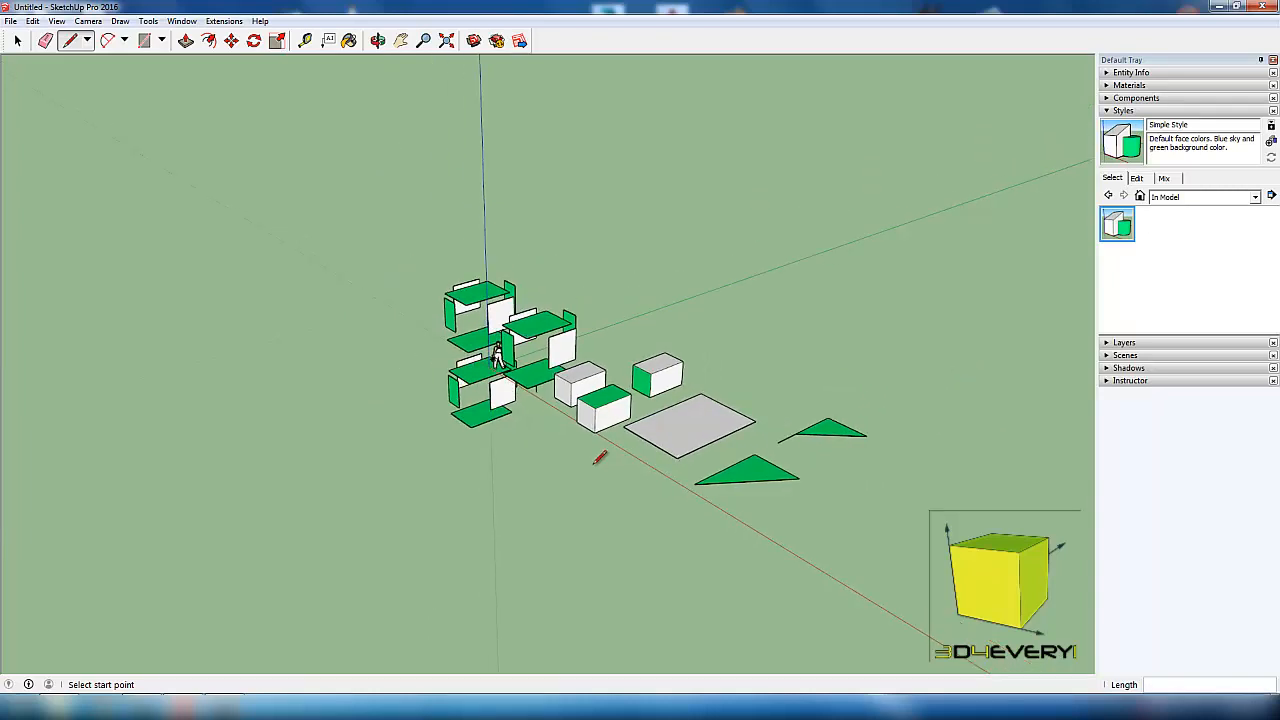
pyautogui.hotkey('ctrl', 'a')
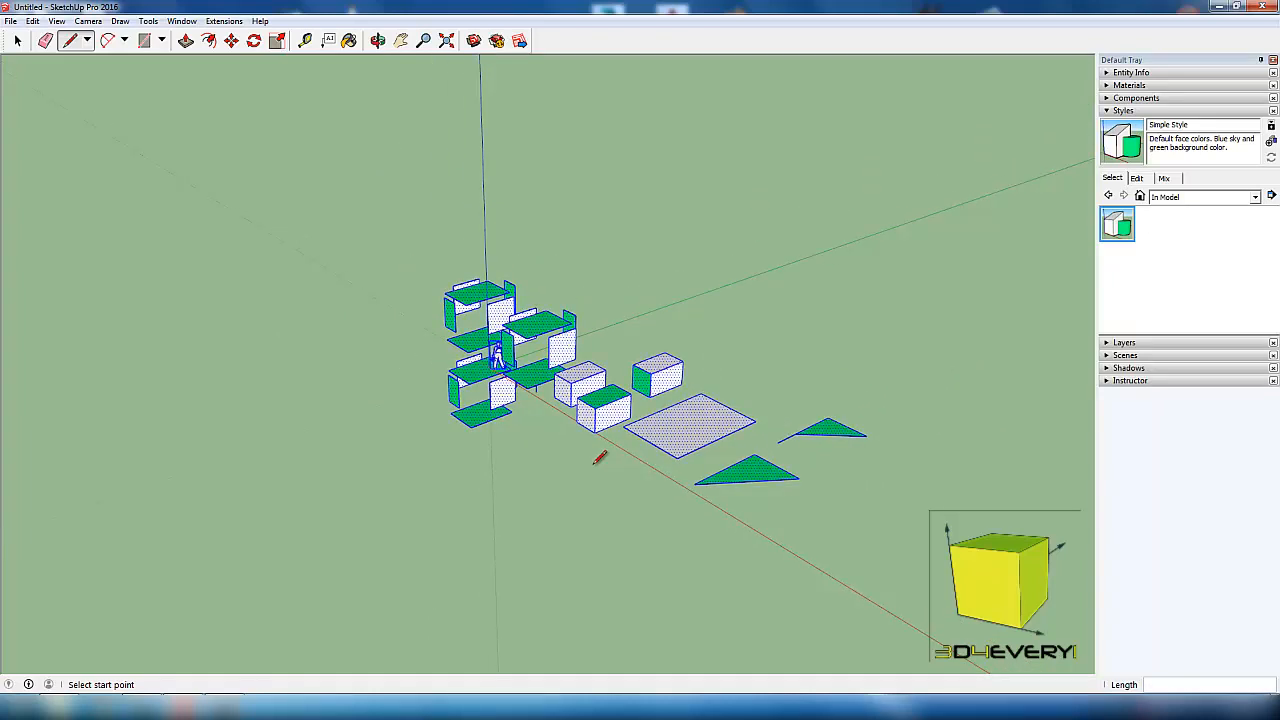
pyautogui.press('Delete')
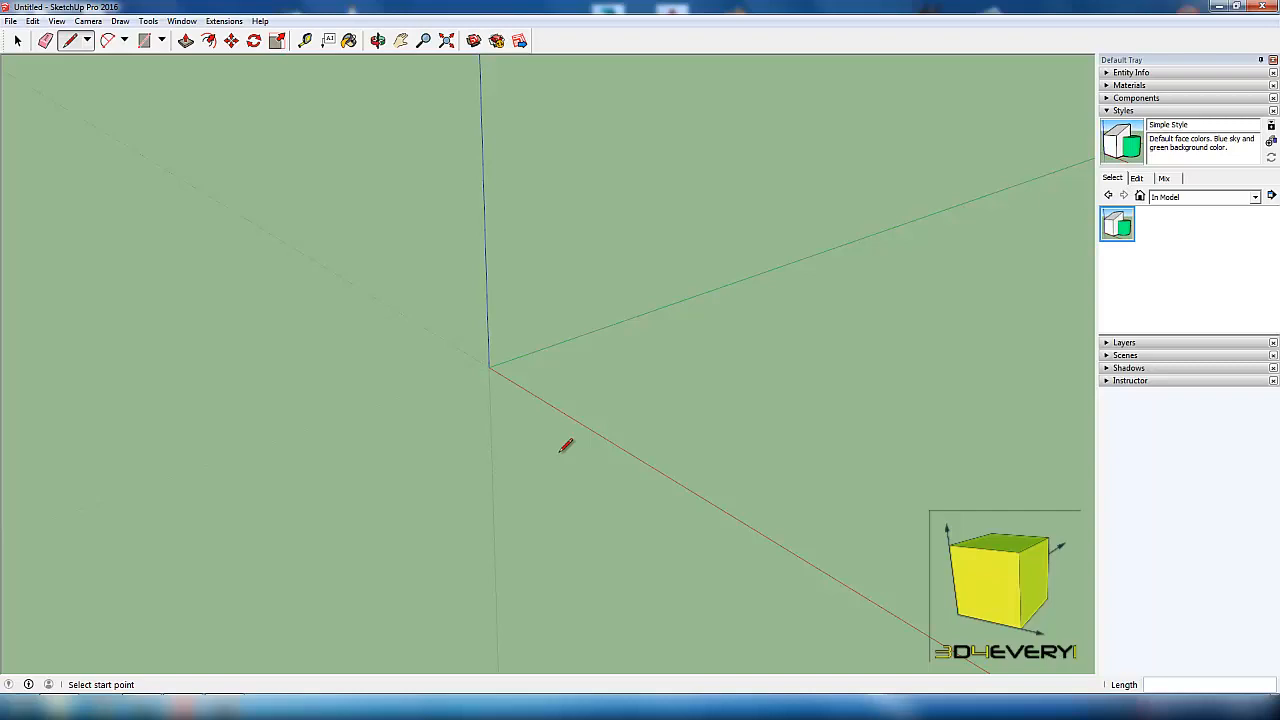
# Step: Draw a four-sided face with lines near the origin, closing it with a side about 4.03 m long
pyautogui.click(549, 374)
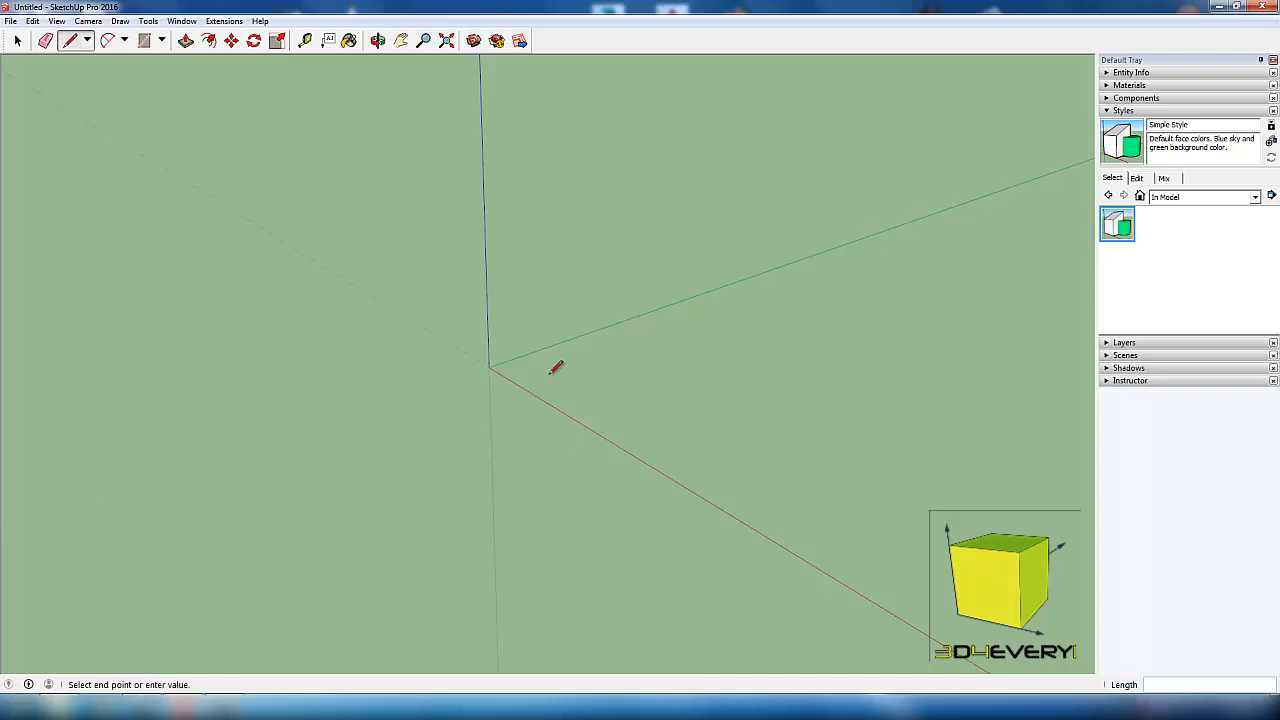
pyautogui.click(677, 367)
pyautogui.click(597, 403)
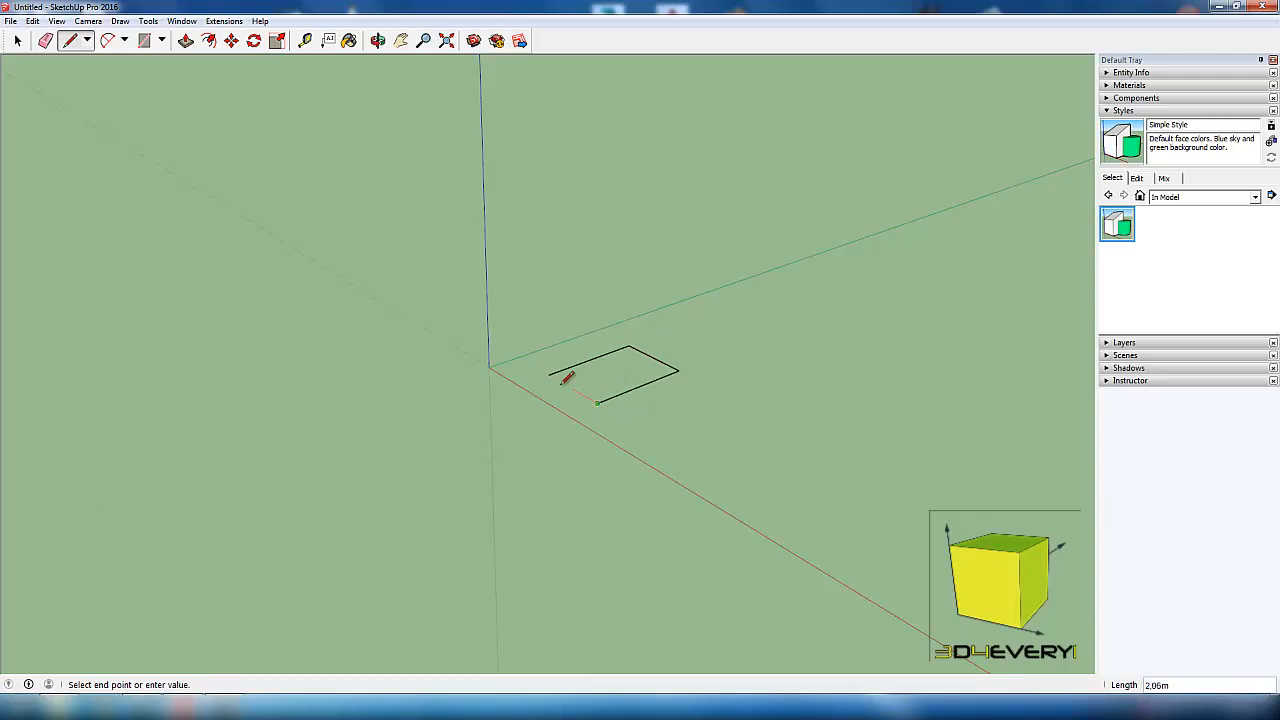
pyautogui.click(549, 374)
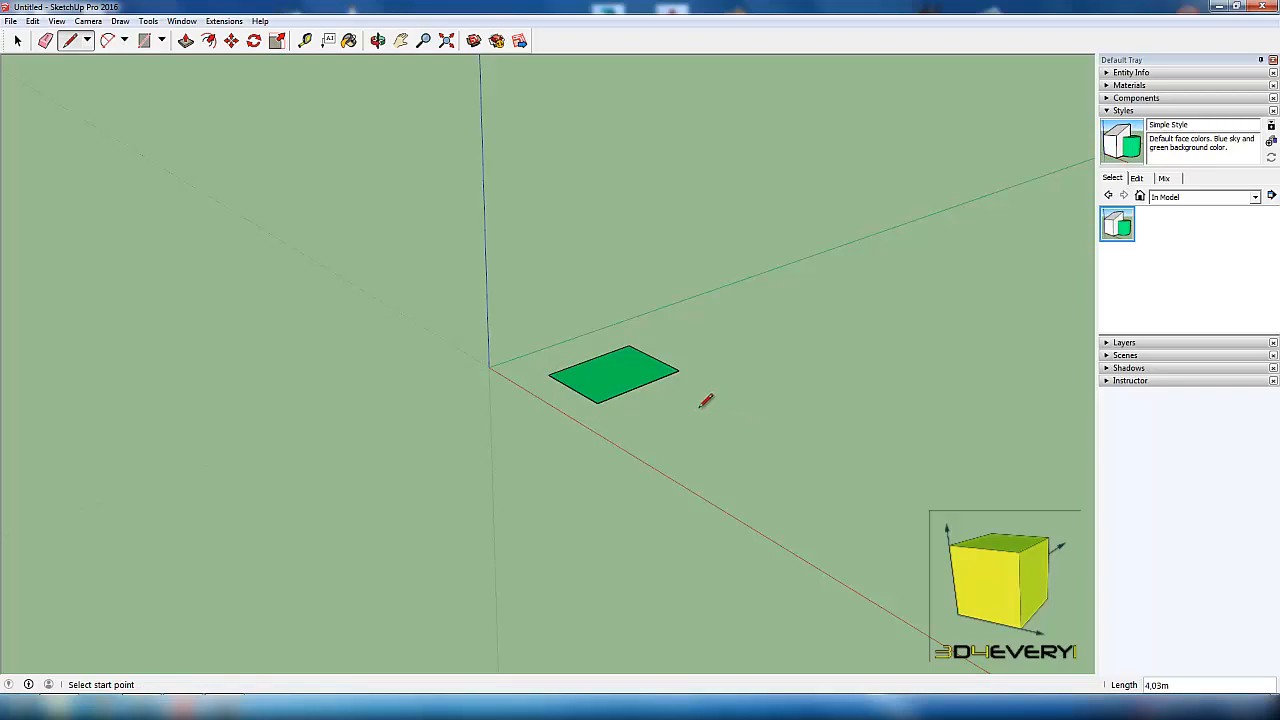
# Step: Cut a V-shaped notch into the face by drawing two lines from adjacent corners to an inner point and erasing the outer edge between them
pyautogui.scroll(3, 680, 400)
pyautogui.click(522, 426)
pyautogui.click(540, 342)
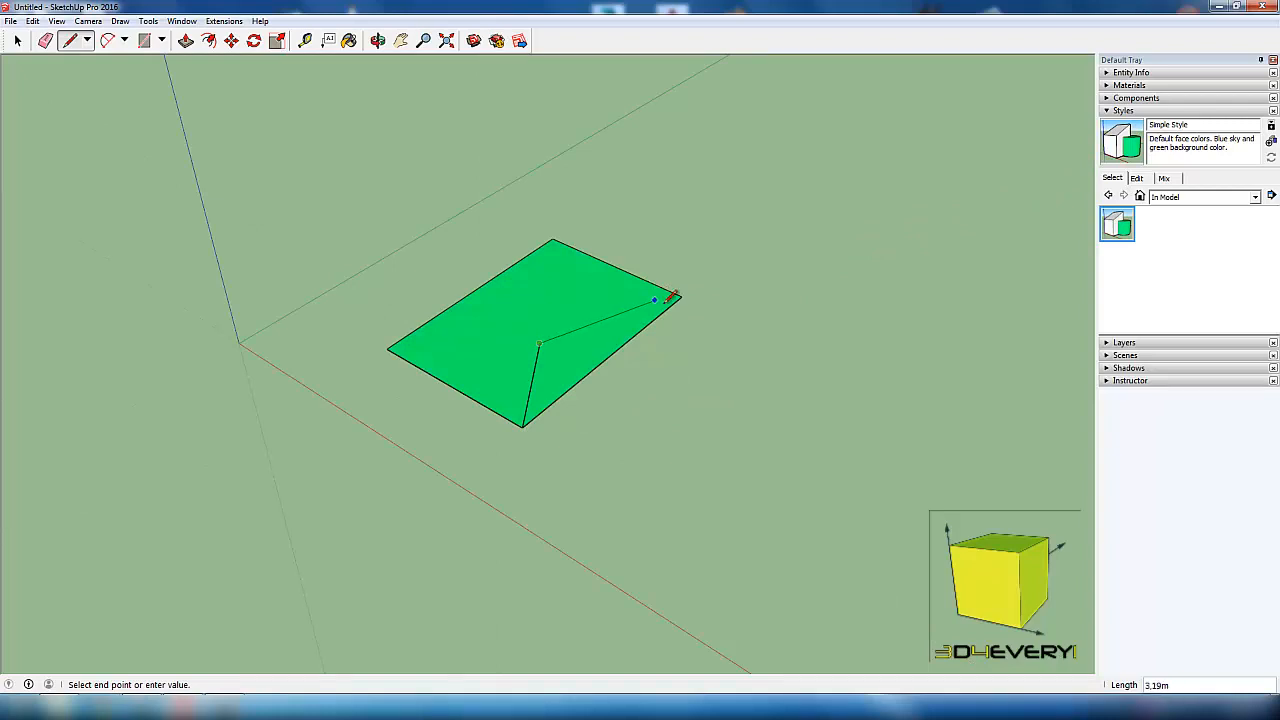
pyautogui.click(681, 297)
pyautogui.press('e')
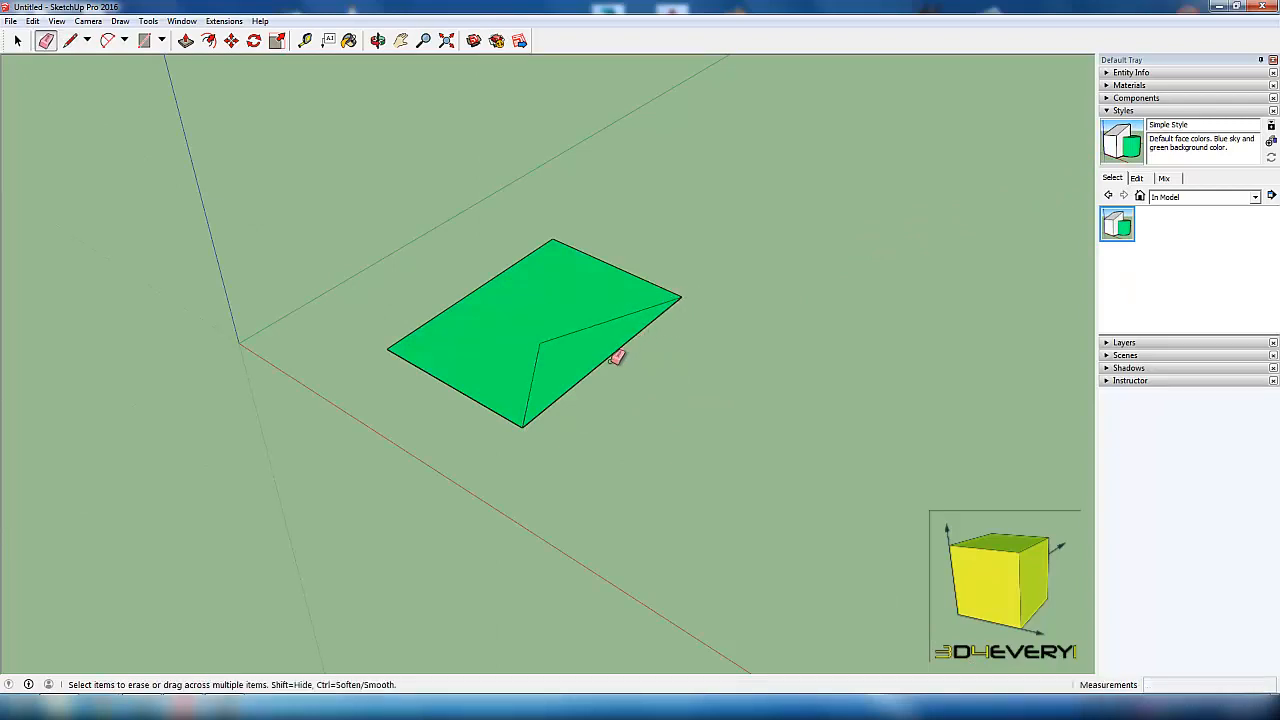
pyautogui.click(614, 351)
# Step: Select the notched face and its individual edges to examine how many sides bound it
pyautogui.scroll(-2, 628, 369)
pyautogui.moveTo(603, 393); pyautogui.dragTo(614, 468, button='middle')
pyautogui.press('space')
pyautogui.scroll(3, 601, 409)
pyautogui.click(534, 329)
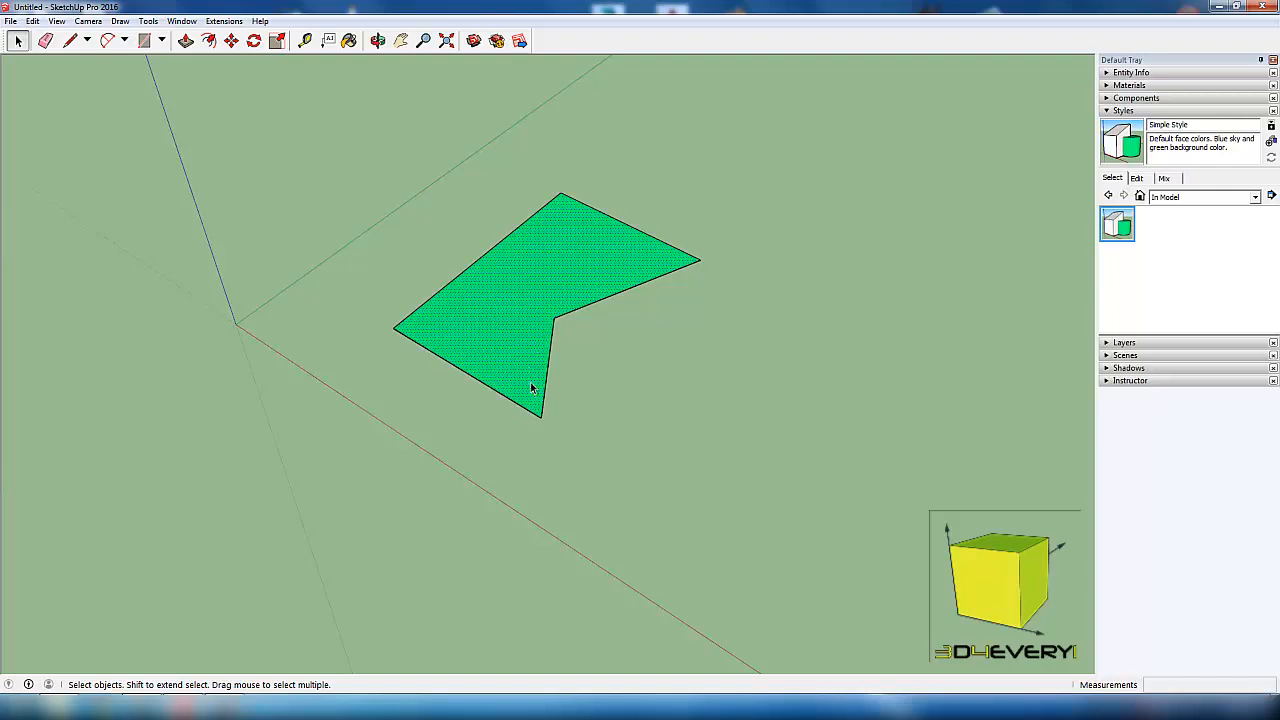
pyautogui.click(613, 298)
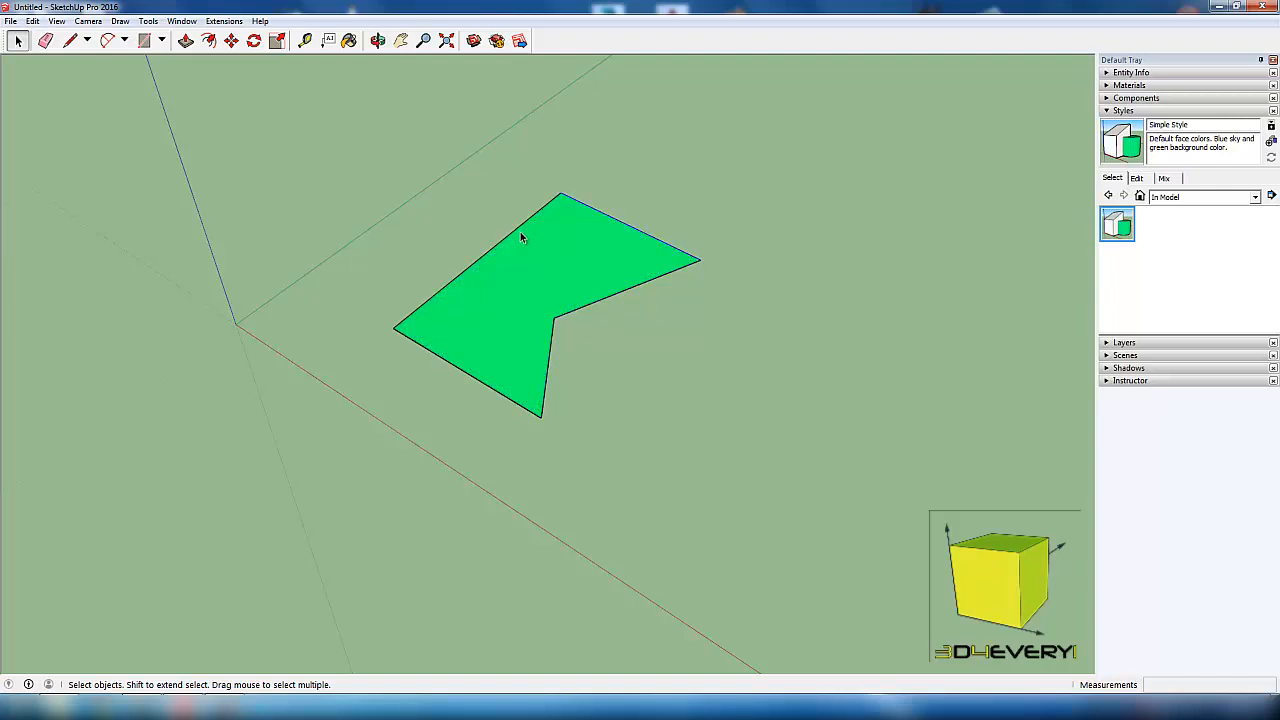
pyautogui.click(468, 375)
pyautogui.click(534, 366)
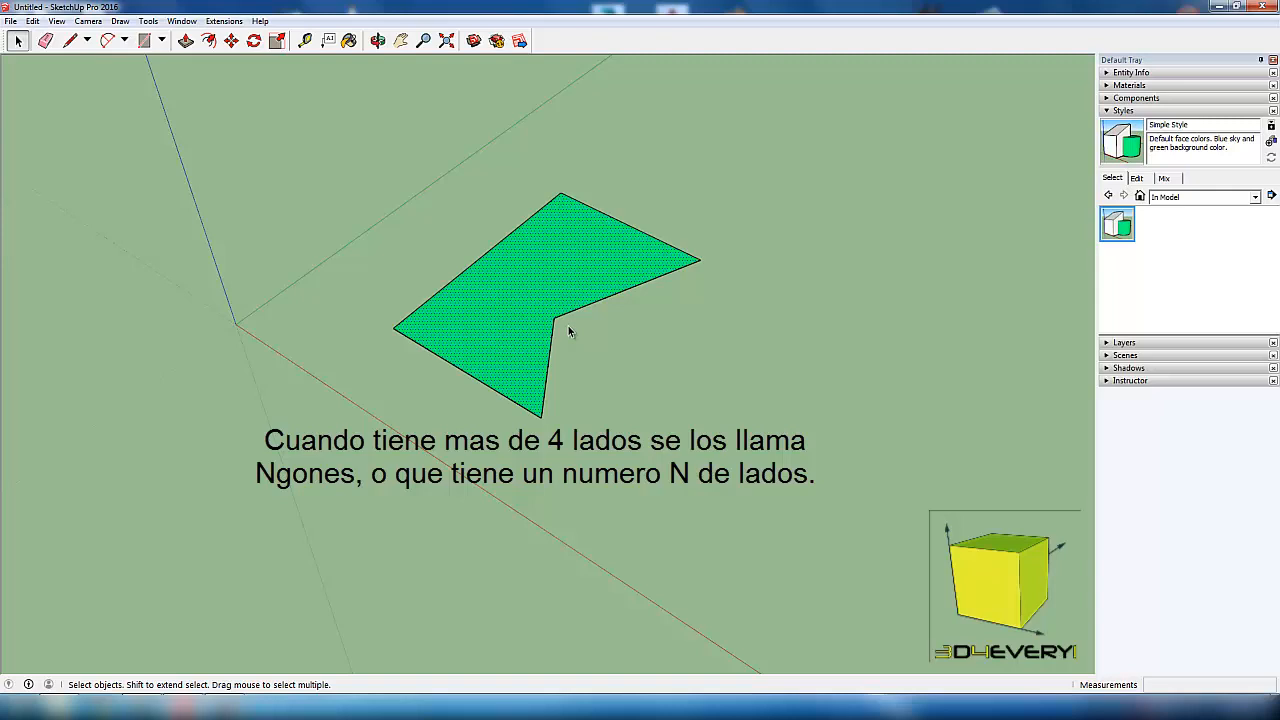
# Step: Split the notched face with a line about 2.53 m long from the notch's inner corner to the opposite edge
pyautogui.scroll(-2, 568, 328)
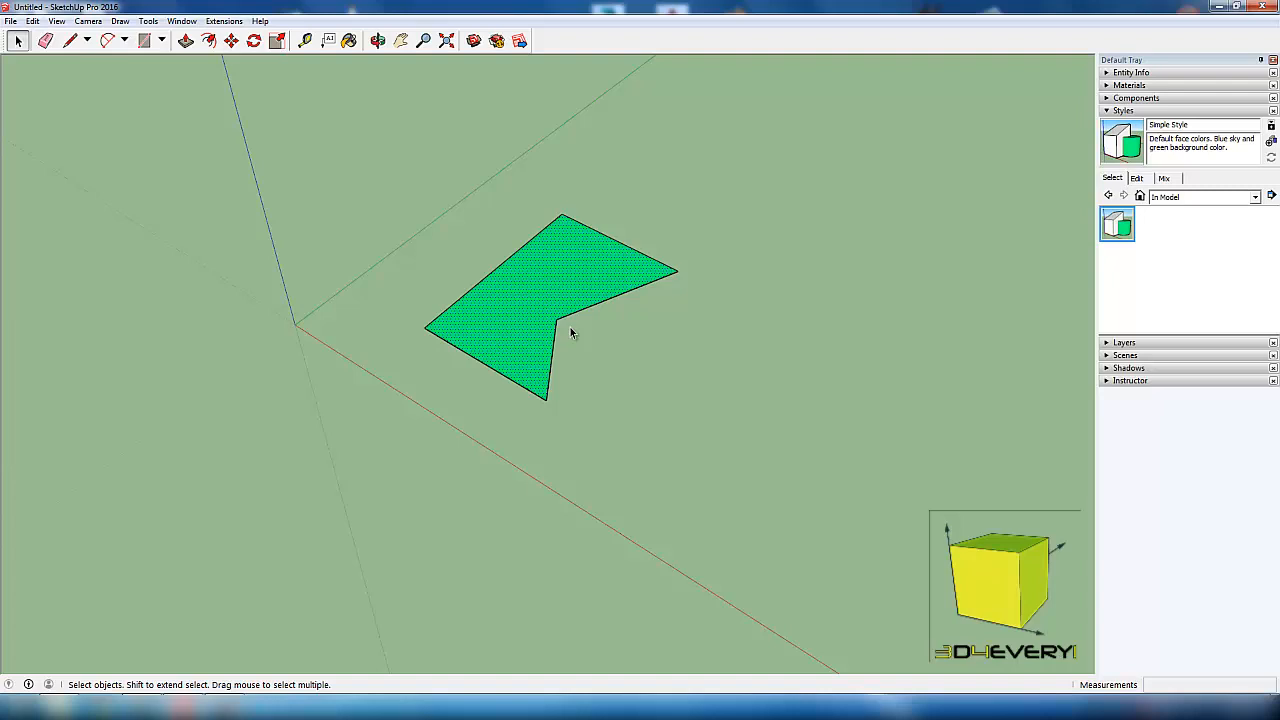
pyautogui.scroll(-2, 541, 416)
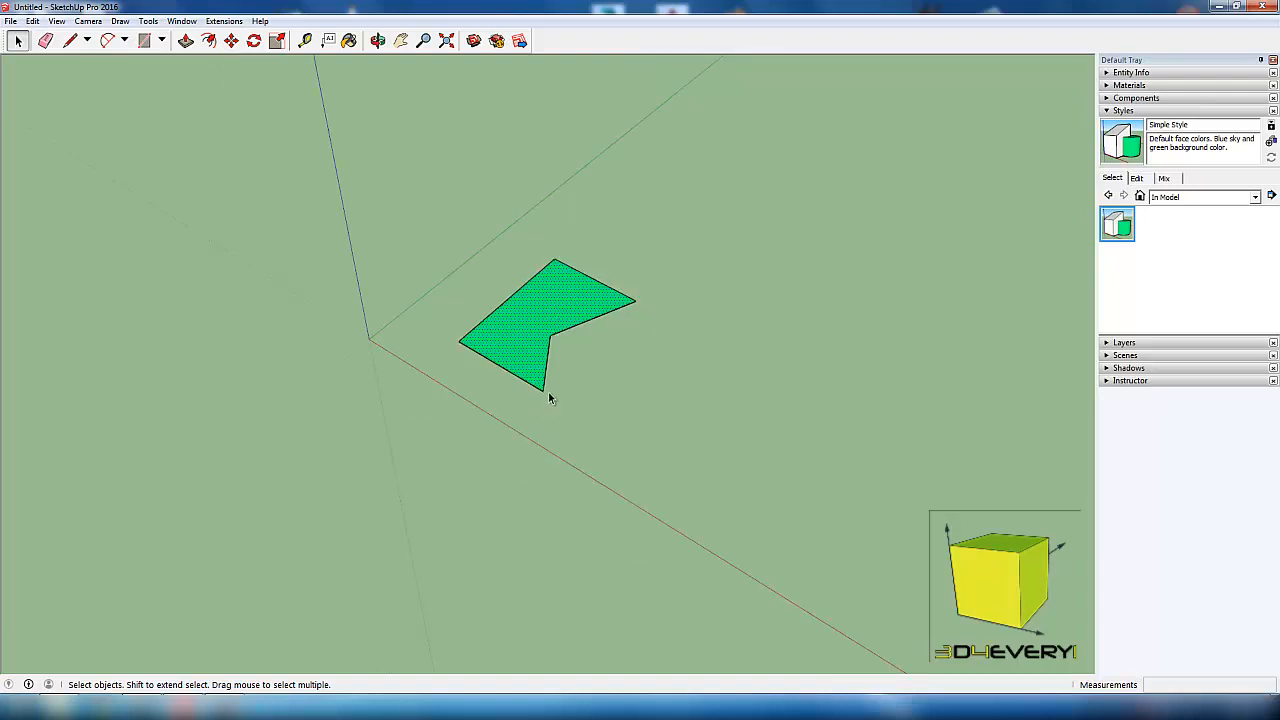
pyautogui.press('l')
pyautogui.click(551, 334)
pyautogui.click(503, 305)
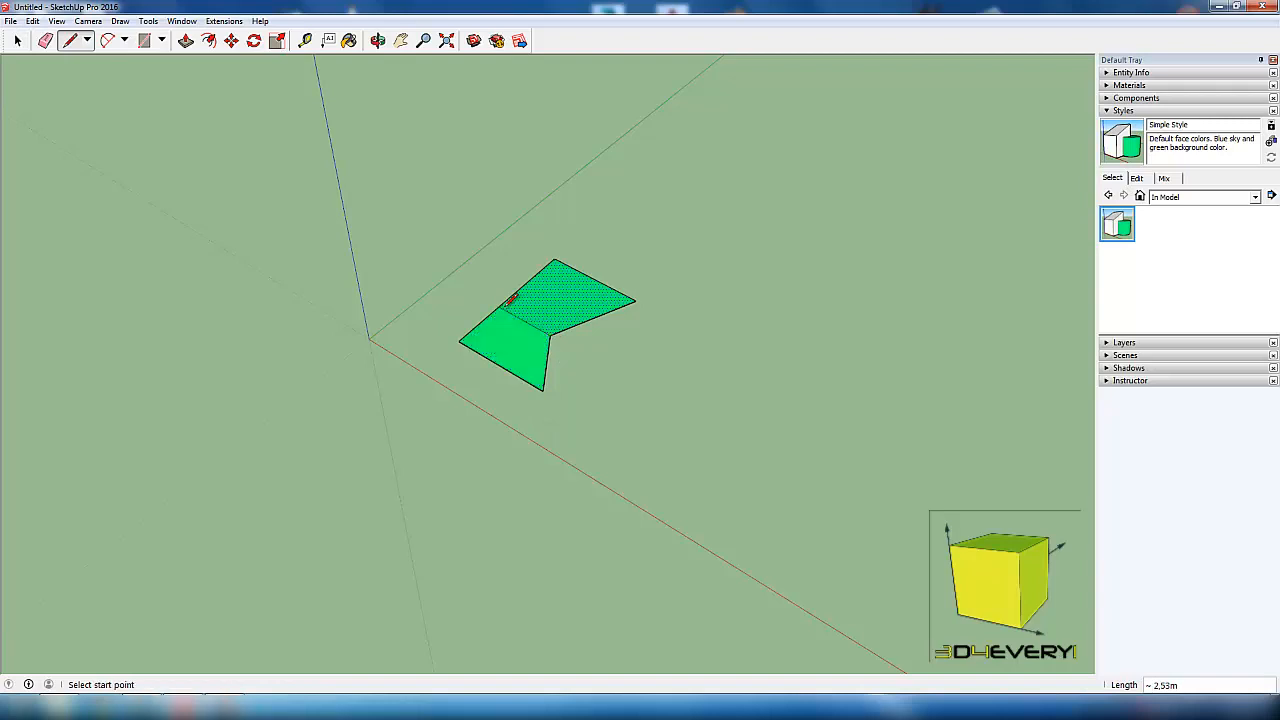
pyautogui.scroll(2, 521, 362)
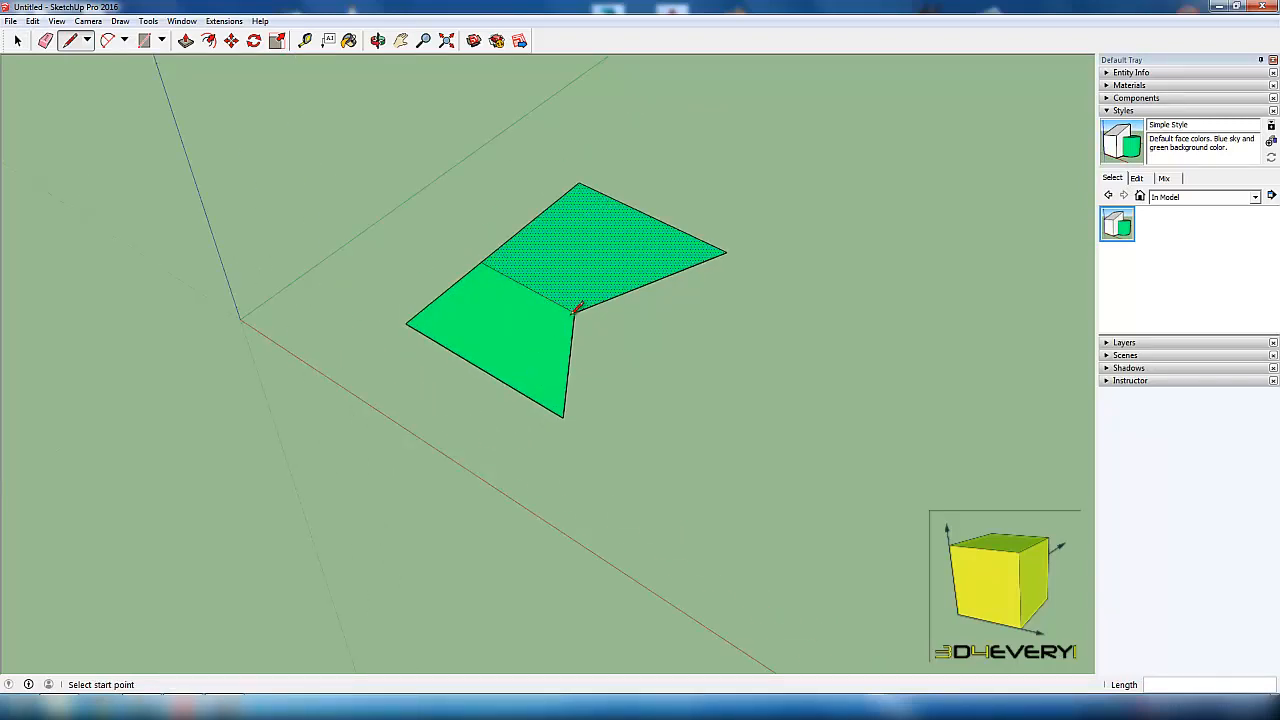
# Step: Examine the two split faces, their outer edges and the shared dividing edge by selecting them one at a time
pyautogui.press('space')
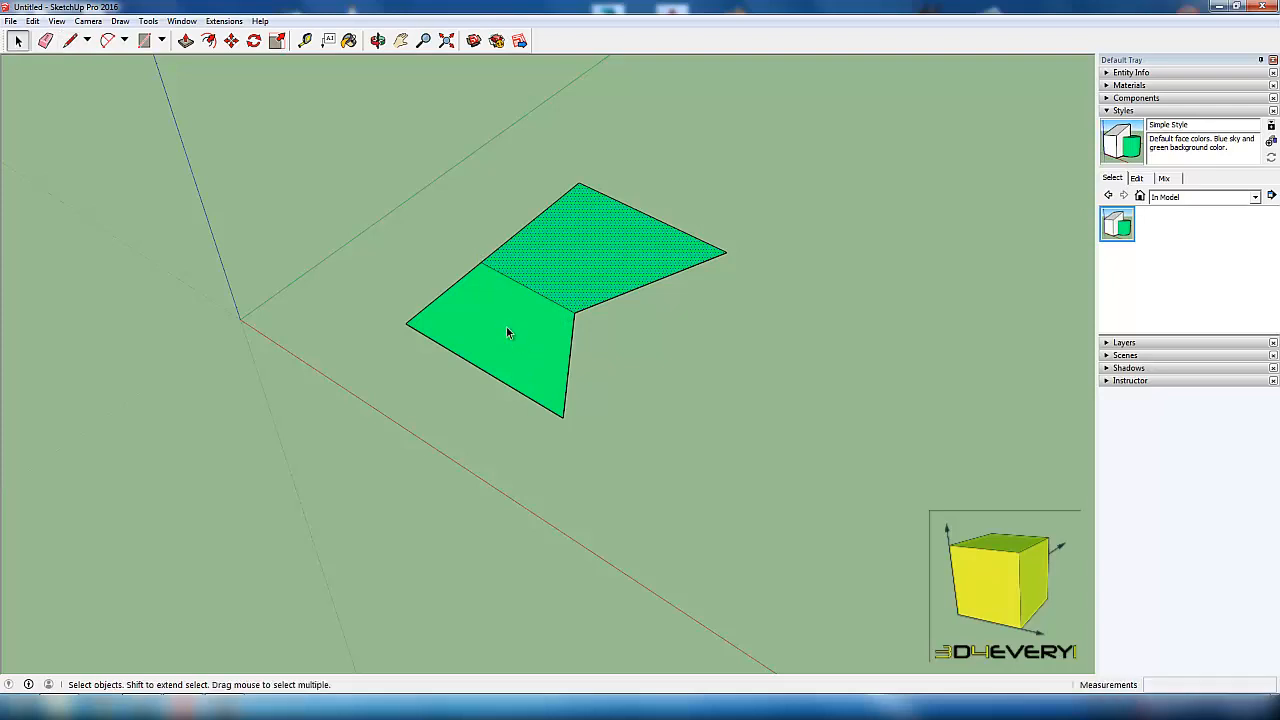
pyautogui.click(476, 324)
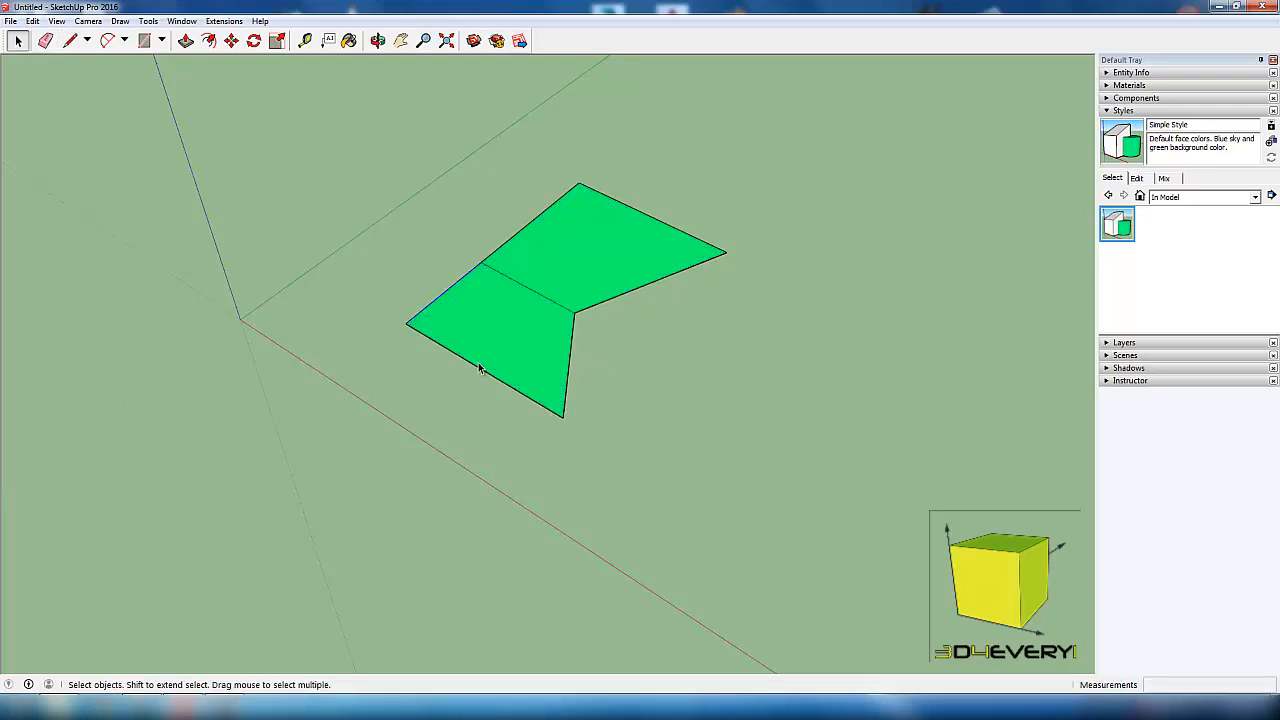
pyautogui.click(532, 292)
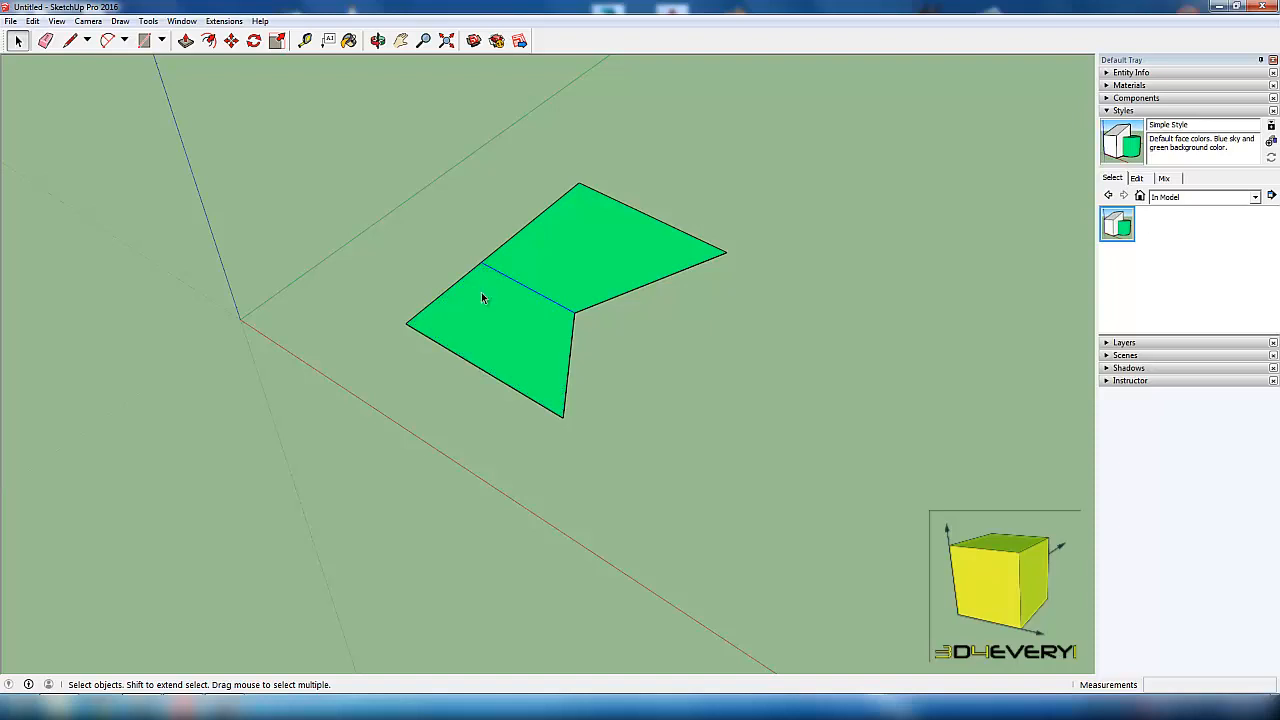
pyautogui.click(460, 357)
pyautogui.click(641, 289)
pyautogui.click(524, 282)
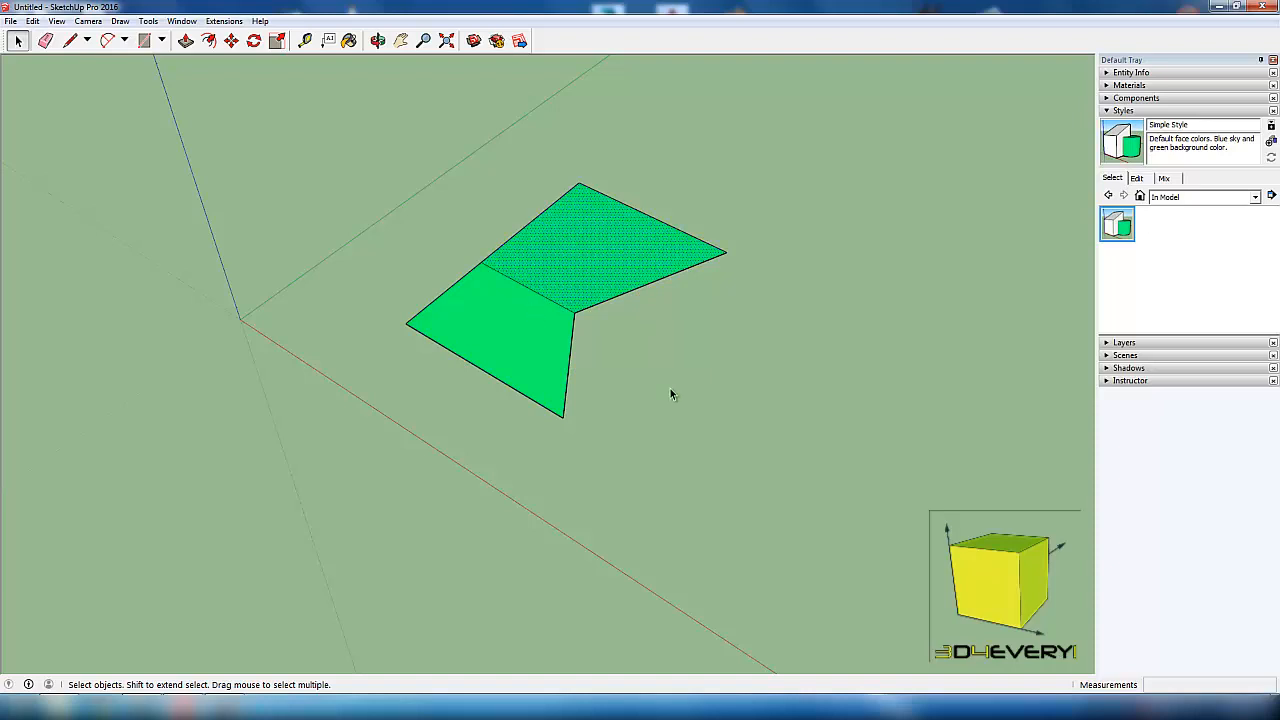
pyautogui.click(532, 291)
pyautogui.scroll(-2, 630, 400)
pyautogui.moveTo(634, 409); pyautogui.dragTo(566, 323, button='middle')
pyautogui.scroll(2, 660, 404)
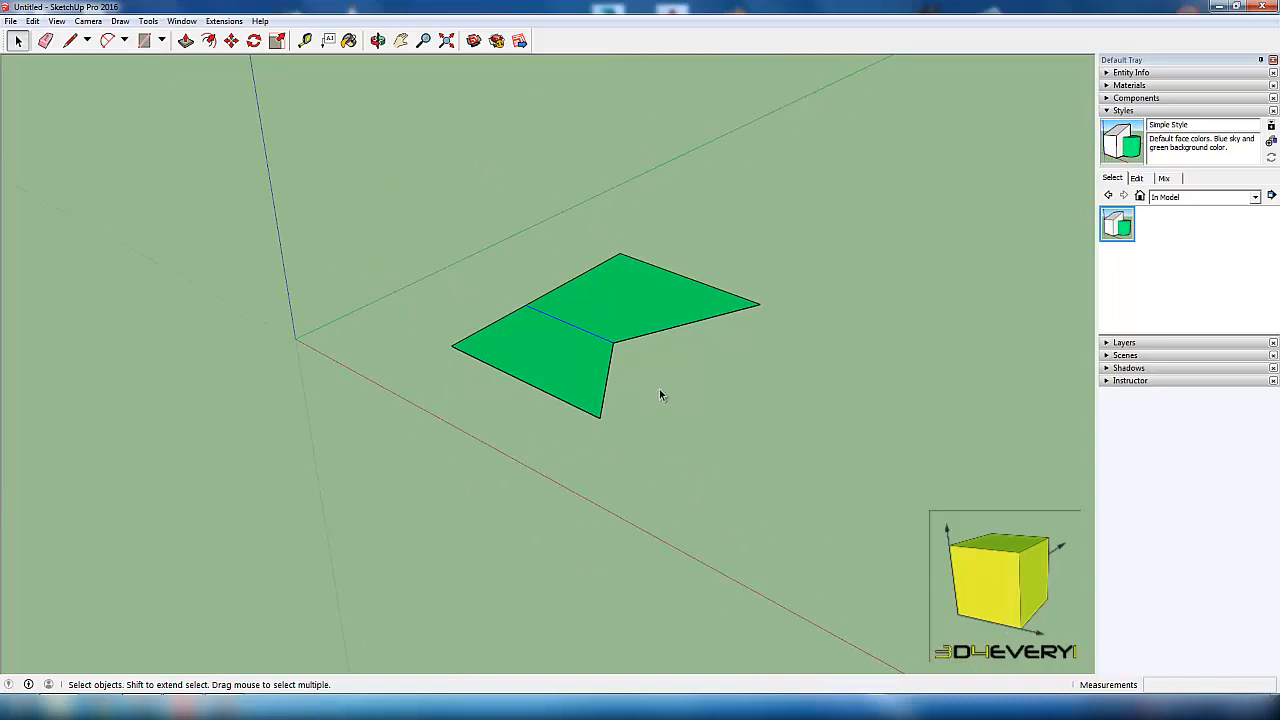
pyautogui.moveTo(551, 374); pyautogui.dragTo(560, 434, button='middle')
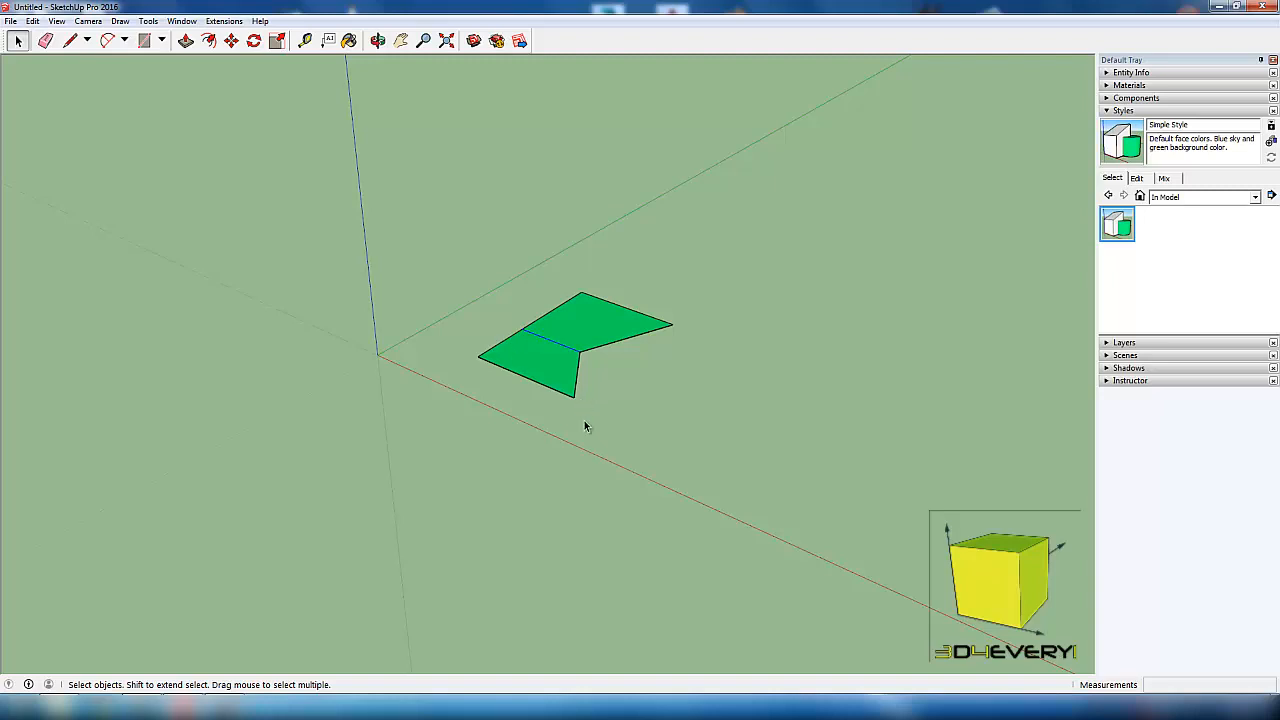
# Step: Select the whole split shape and delete it
pyautogui.scroll(-2, 632, 444)
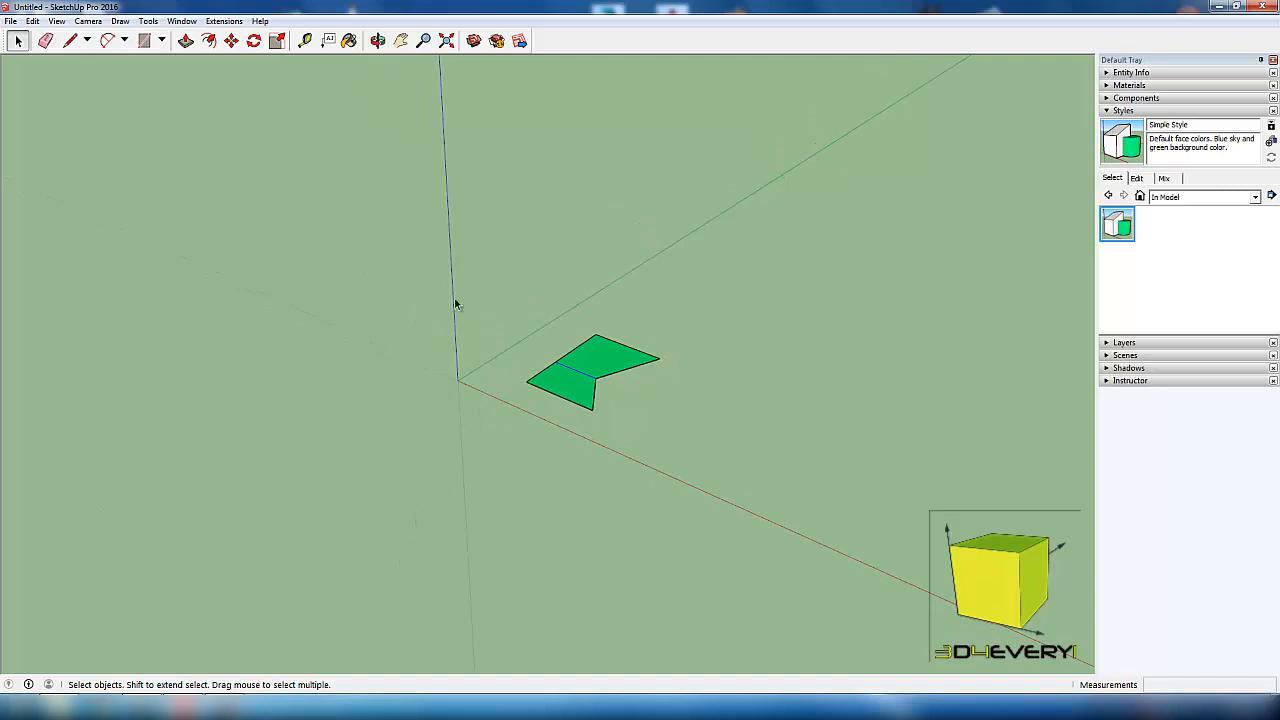
pyautogui.moveTo(457, 303); pyautogui.dragTo(758, 475)
pyautogui.press('Delete')
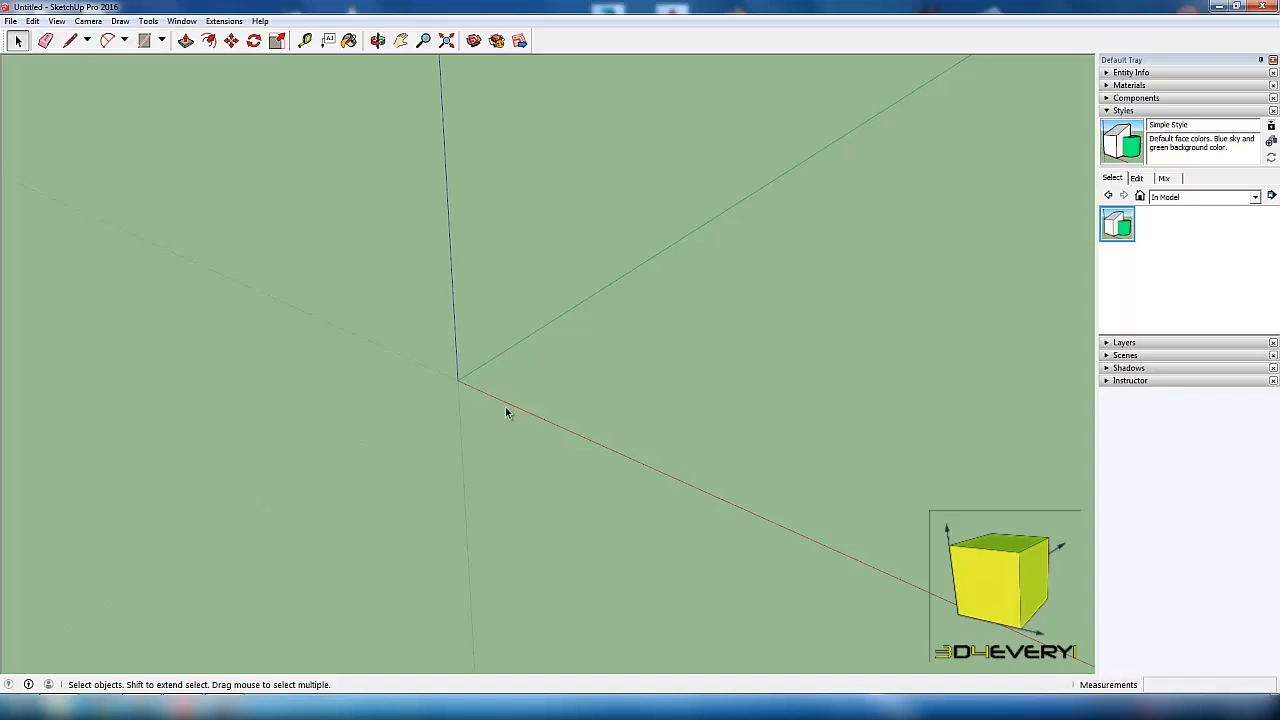
# Step: Draw a rectangle about 13.52 by 24.27 m on the ground between the red and green axes
pyautogui.moveTo(506, 409); pyautogui.dragTo(488, 432, button='middle')
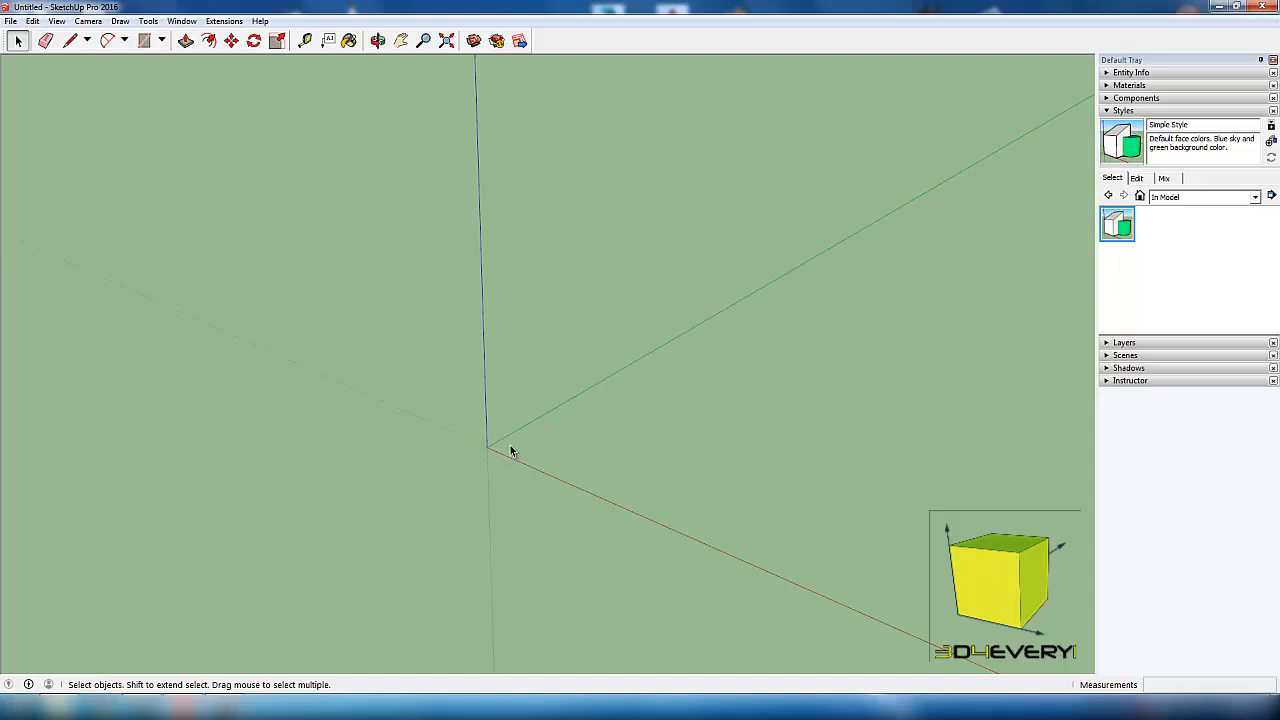
pyautogui.press('r')
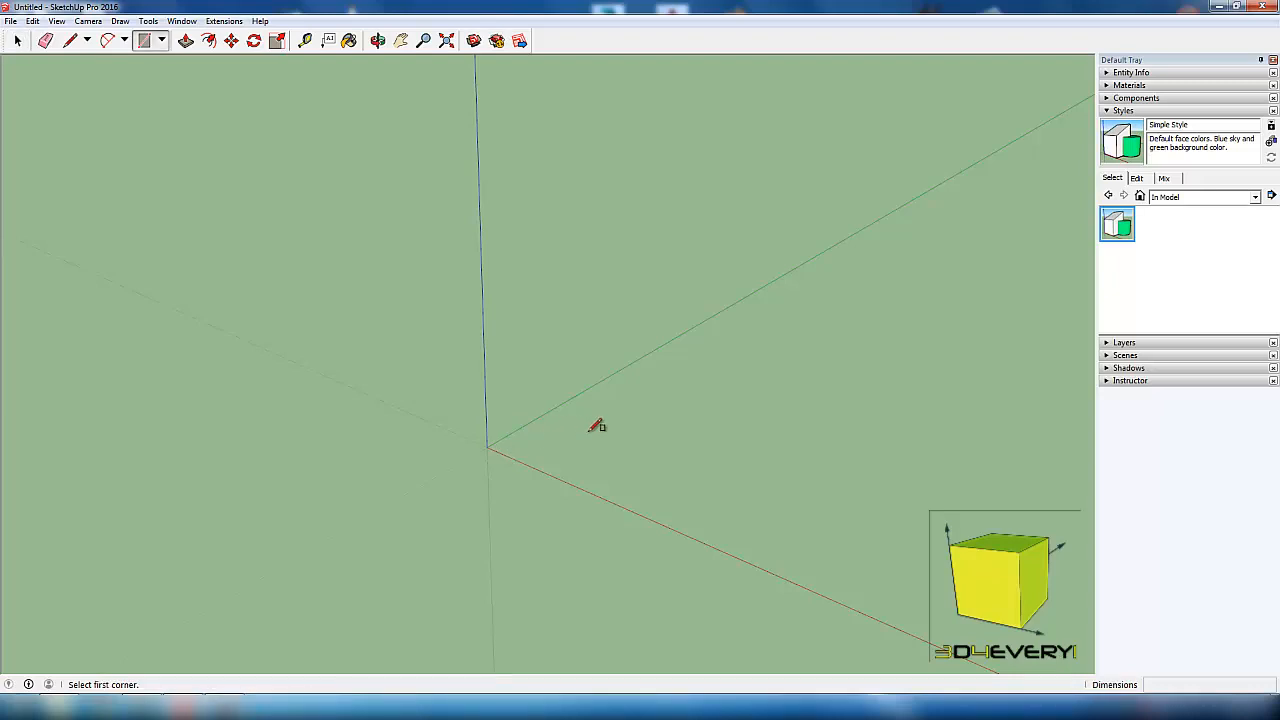
pyautogui.click(580, 430)
pyautogui.click(781, 387)
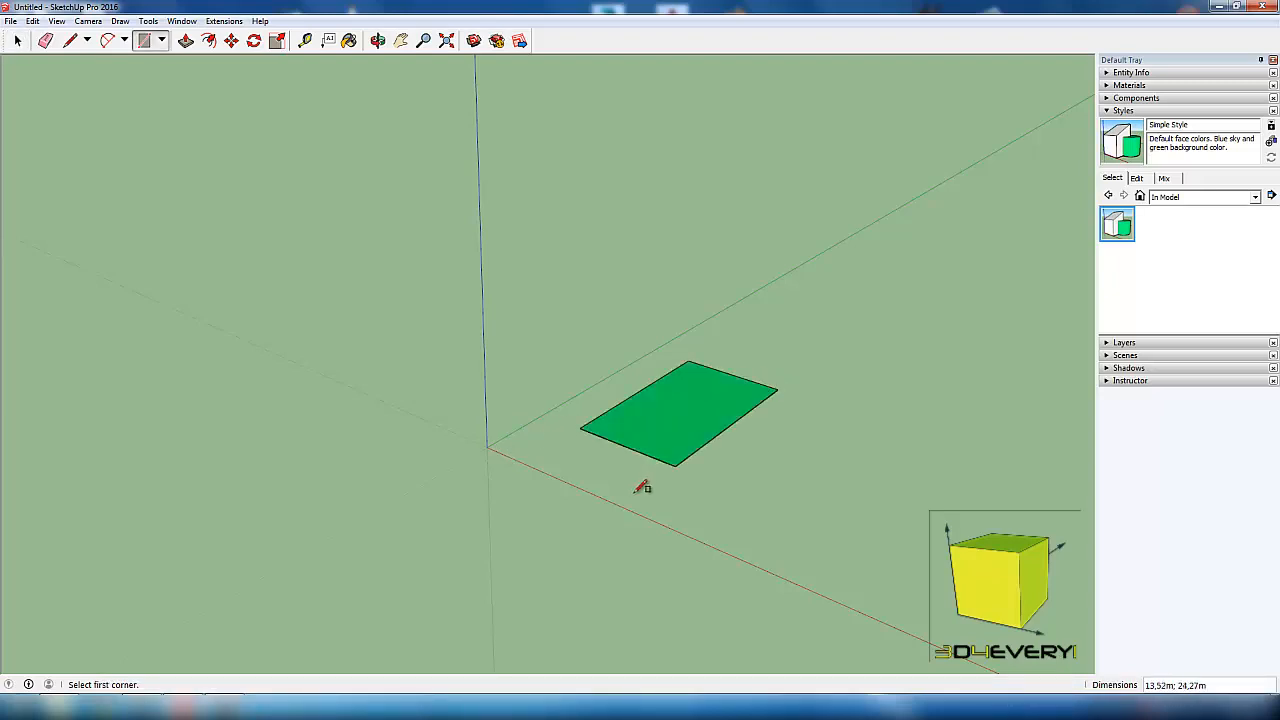
# Step: Push the ground rectangle down about 15.53 m to form a box
pyautogui.moveTo(646, 486); pyautogui.dragTo(671, 437, button='middle')
pyautogui.press('p')
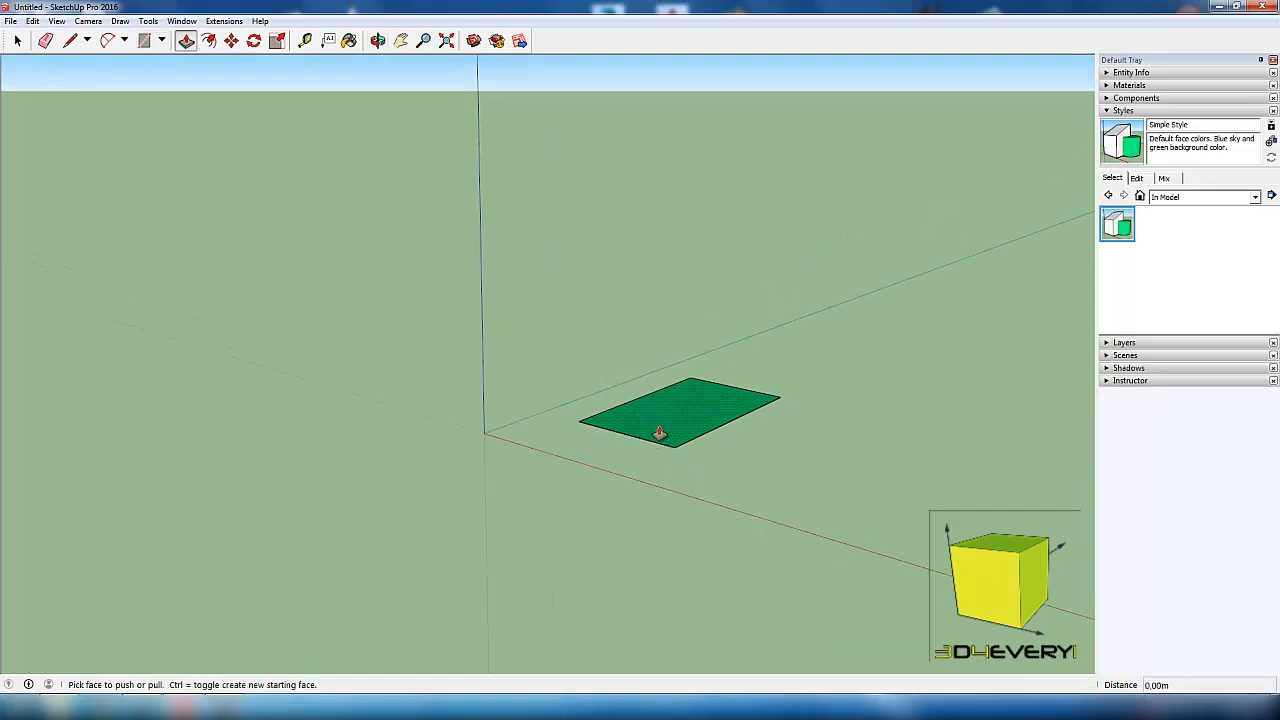
pyautogui.click(657, 435)
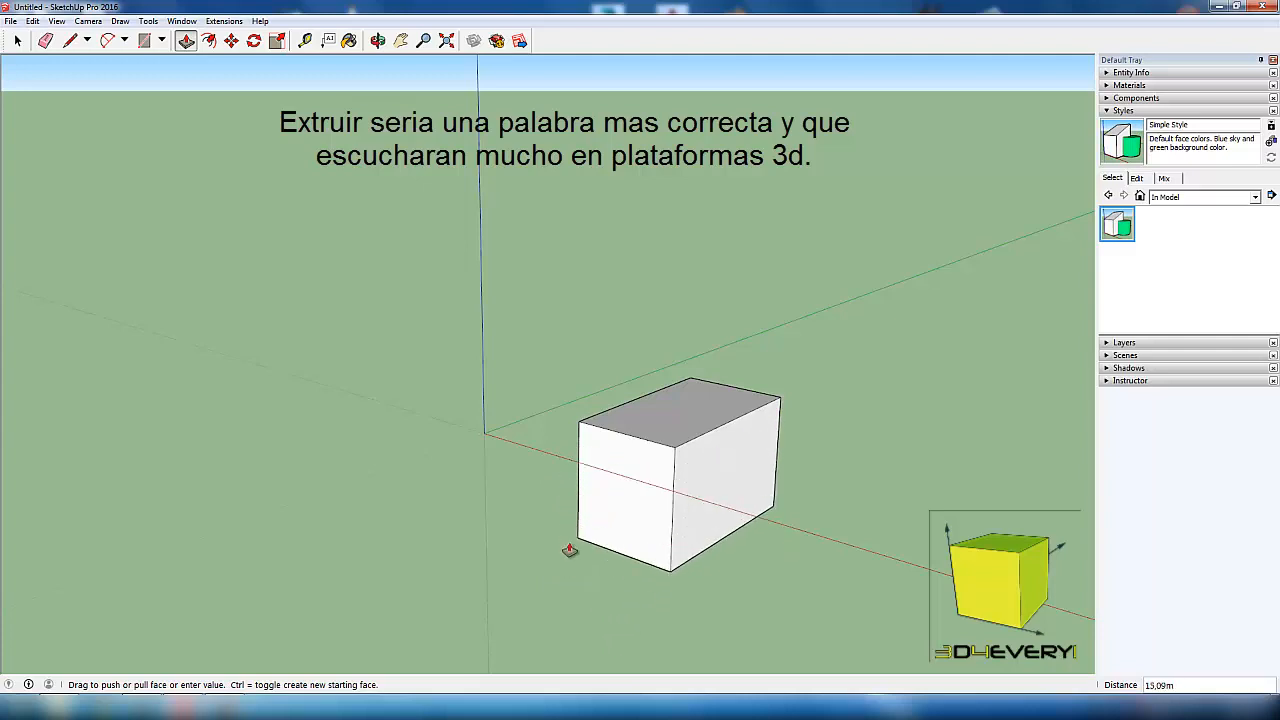
pyautogui.click(570, 549)
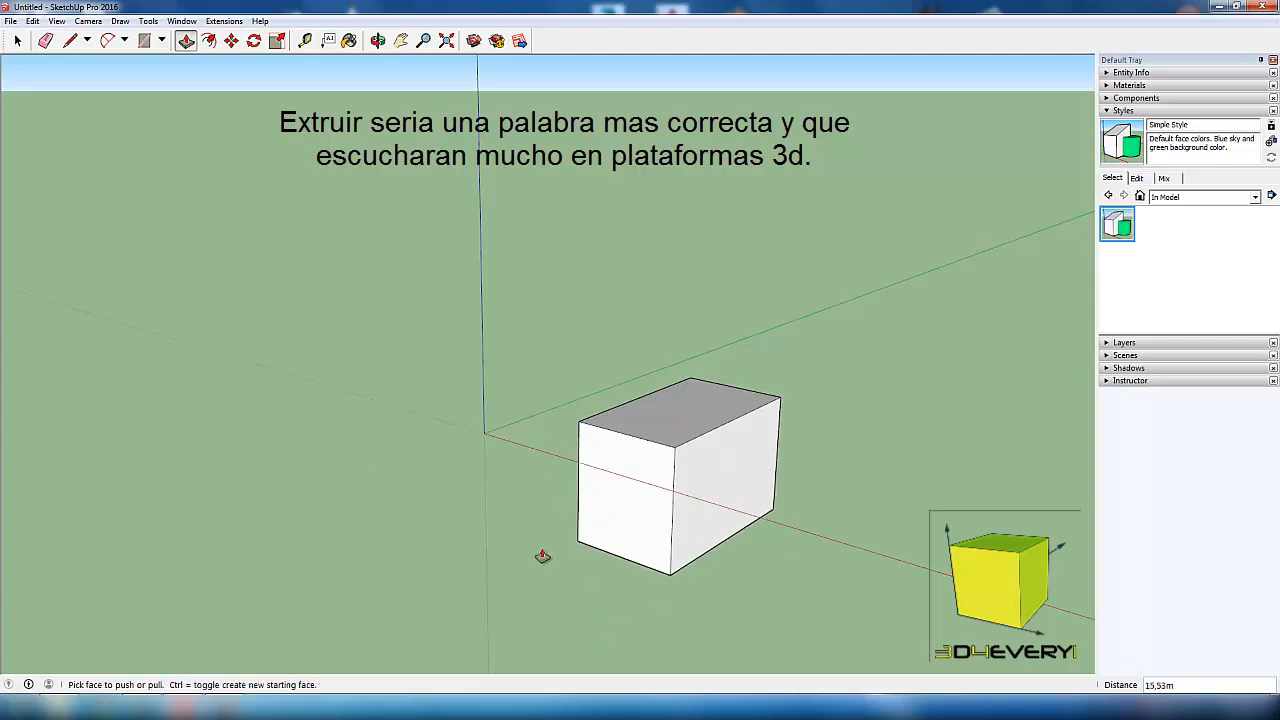
pyautogui.moveTo(608, 428)
pyautogui.mouseDown(button='middle')
pyautogui.moveTo(643, 554)
pyautogui.moveTo(643, 420)
pyautogui.moveTo(590, 421)
pyautogui.mouseUp(button='middle')
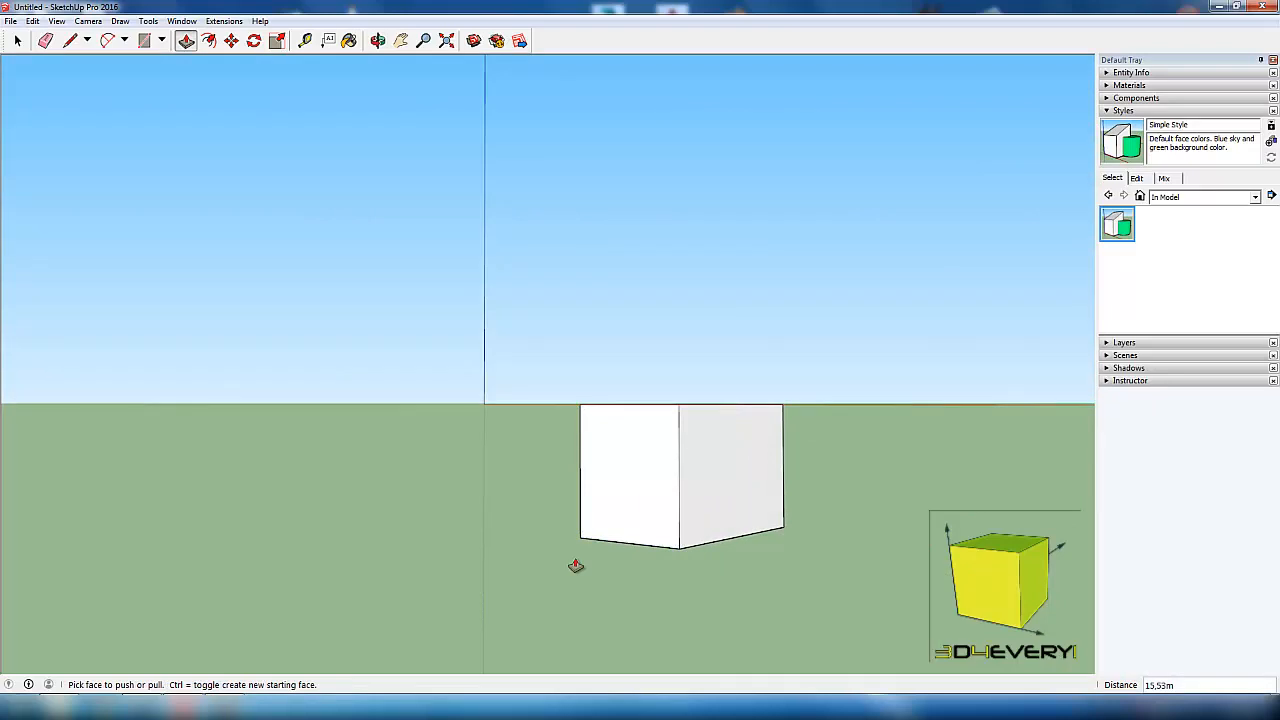
pyautogui.moveTo(573, 563); pyautogui.dragTo(531, 557, button='middle')
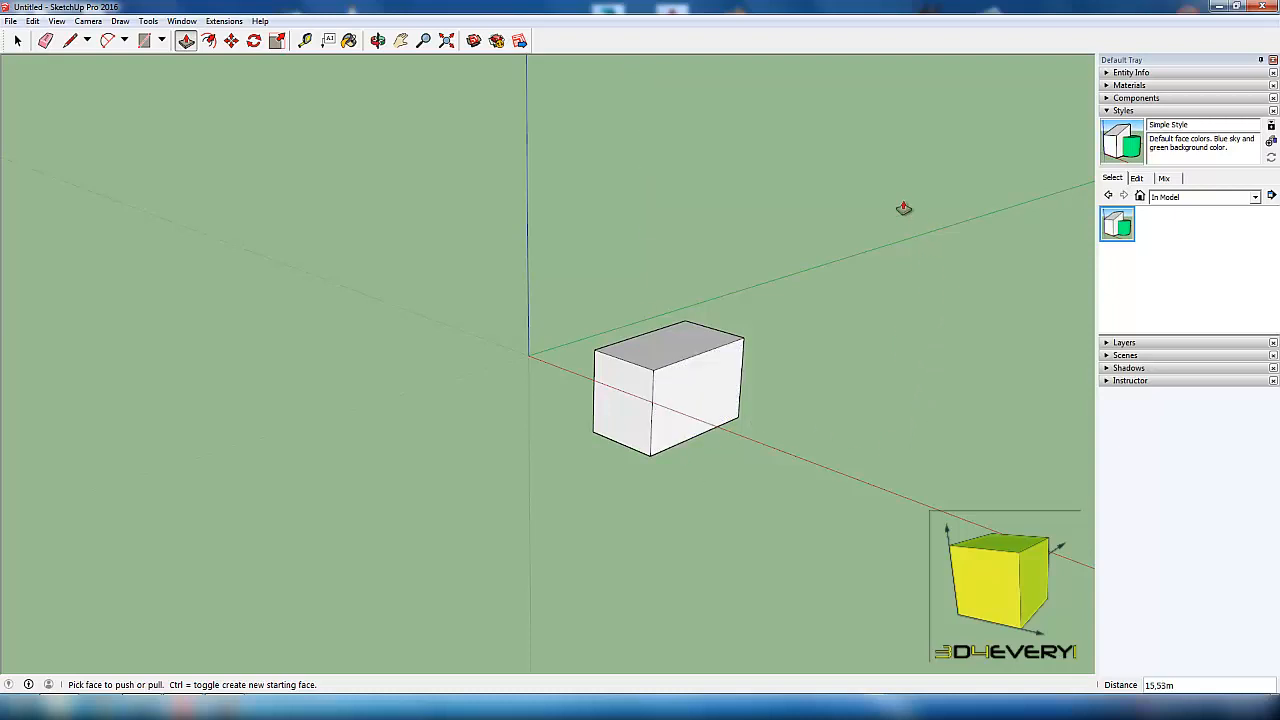
# Step: Pull the box's top face up about 23.99 m
pyautogui.moveTo(903, 208); pyautogui.dragTo(650, 499, button='middle')
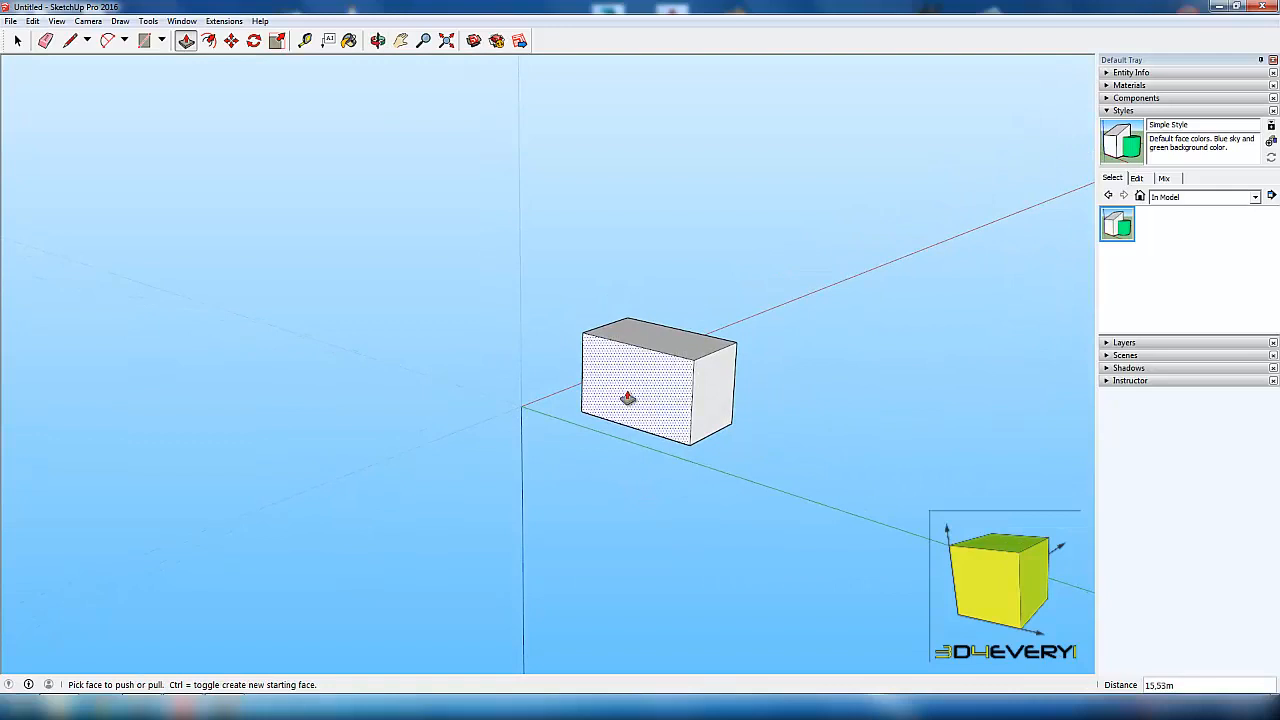
pyautogui.click(652, 346)
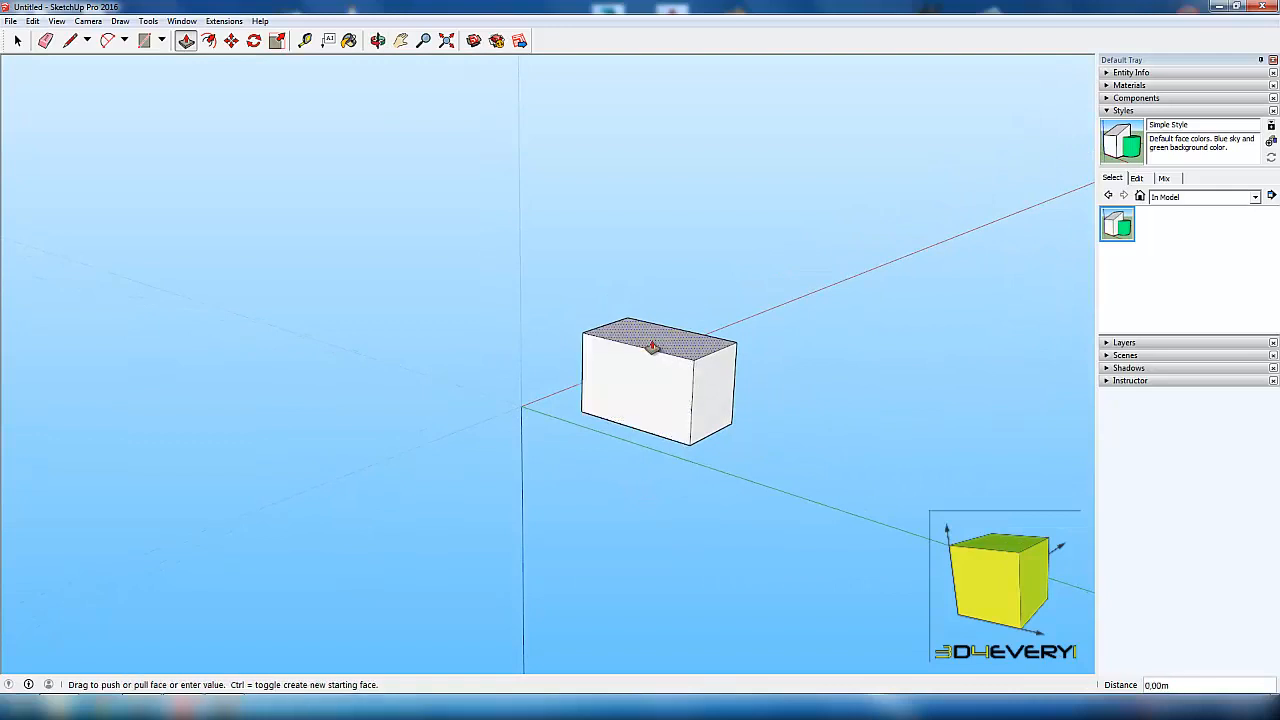
pyautogui.click(666, 208)
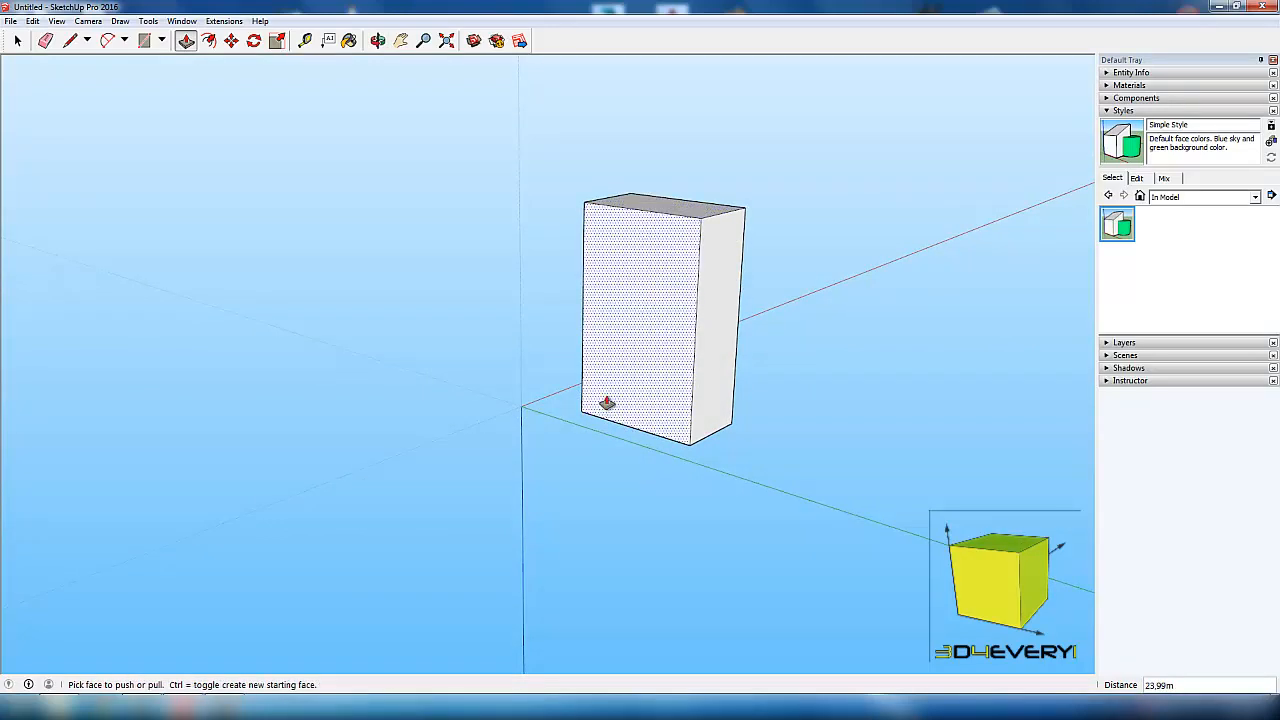
# Step: Raise the box's top face about 44.29 m more and pull its side face out about 80.44 m along the red axis
pyautogui.moveTo(583, 423); pyautogui.dragTo(630, 296, button='middle')
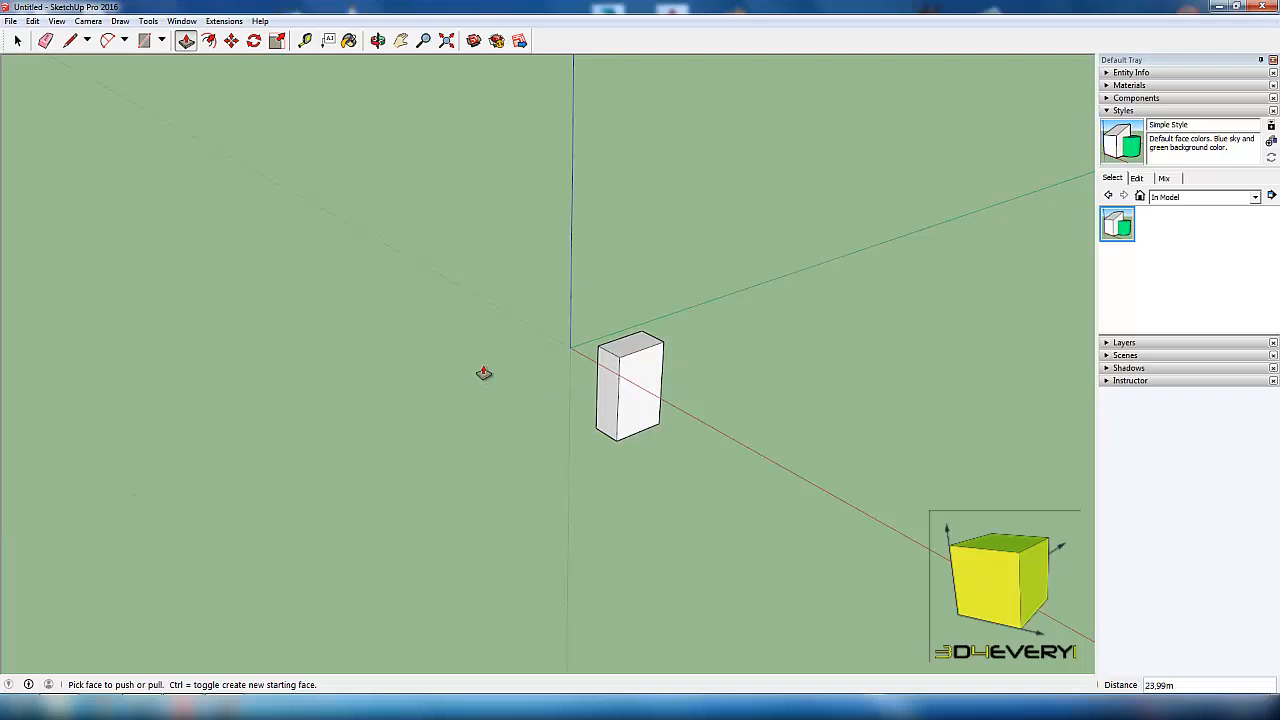
pyautogui.moveTo(484, 373); pyautogui.dragTo(495, 436, button='middle')
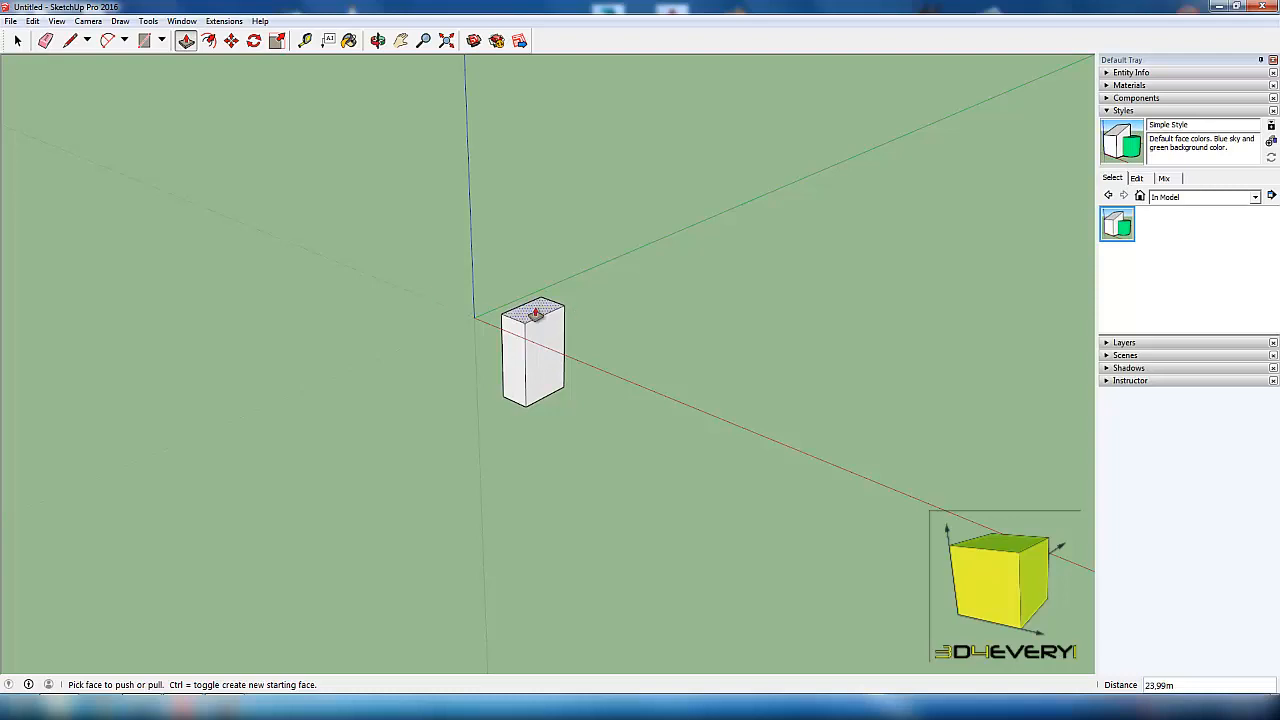
pyautogui.moveTo(535, 313); pyautogui.dragTo(528, 207)
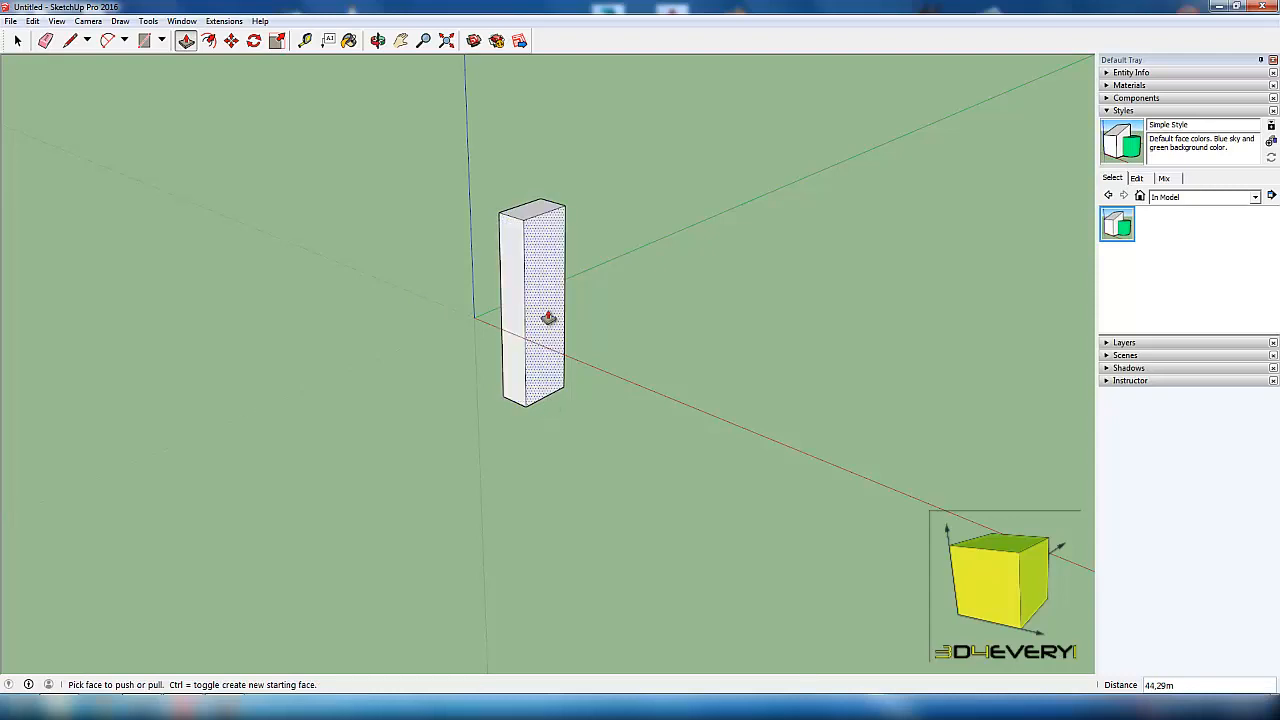
pyautogui.moveTo(541, 309); pyautogui.dragTo(692, 346)
pyautogui.moveTo(620, 308); pyautogui.dragTo(714, 337)
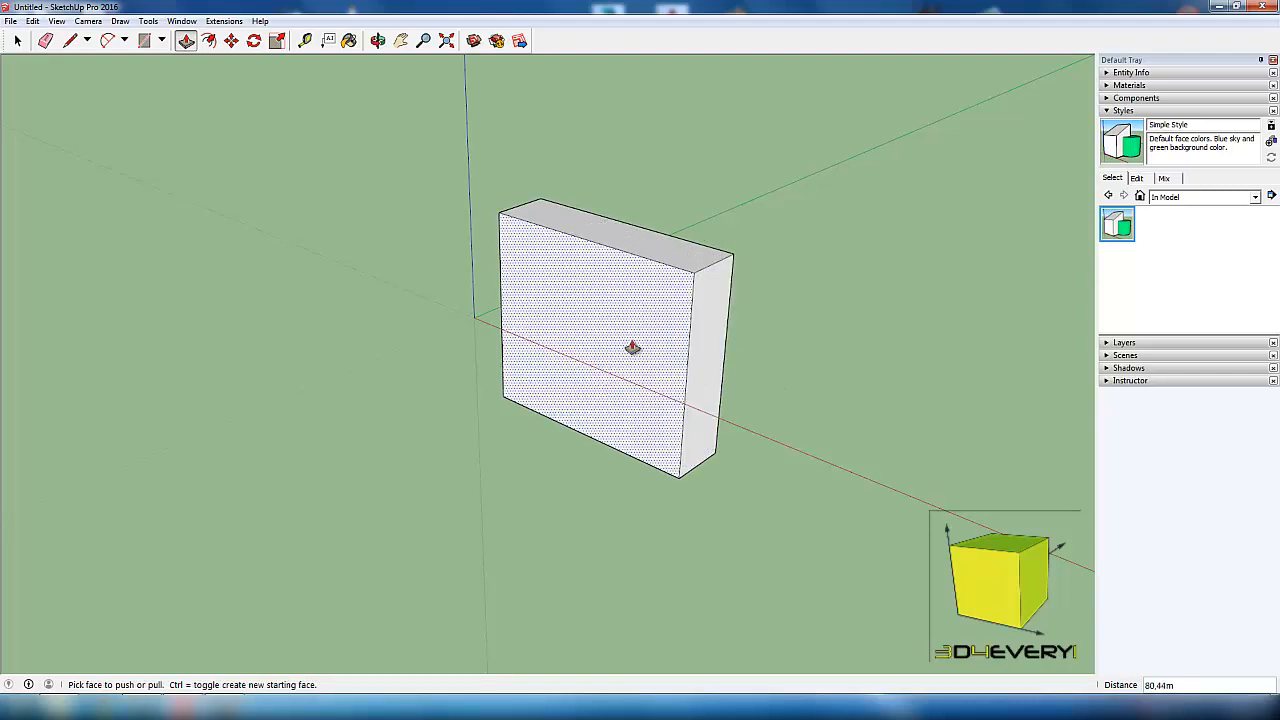
# Step: Try to pull the box's broad front face outward by about 156.20 m
pyautogui.moveTo(634, 345); pyautogui.dragTo(303, 437)
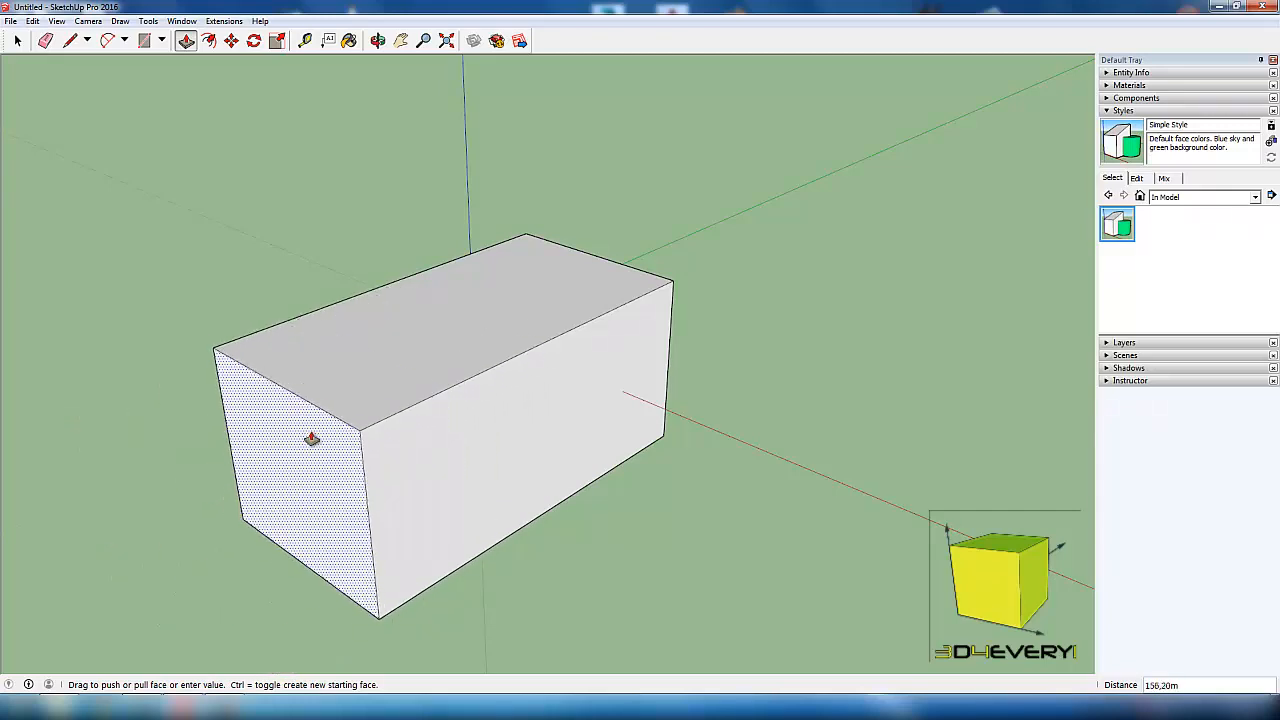
pyautogui.press('Escape')
pyautogui.scroll(-2, 376, 428)
pyautogui.moveTo(380, 451); pyautogui.dragTo(443, 446, button='middle')
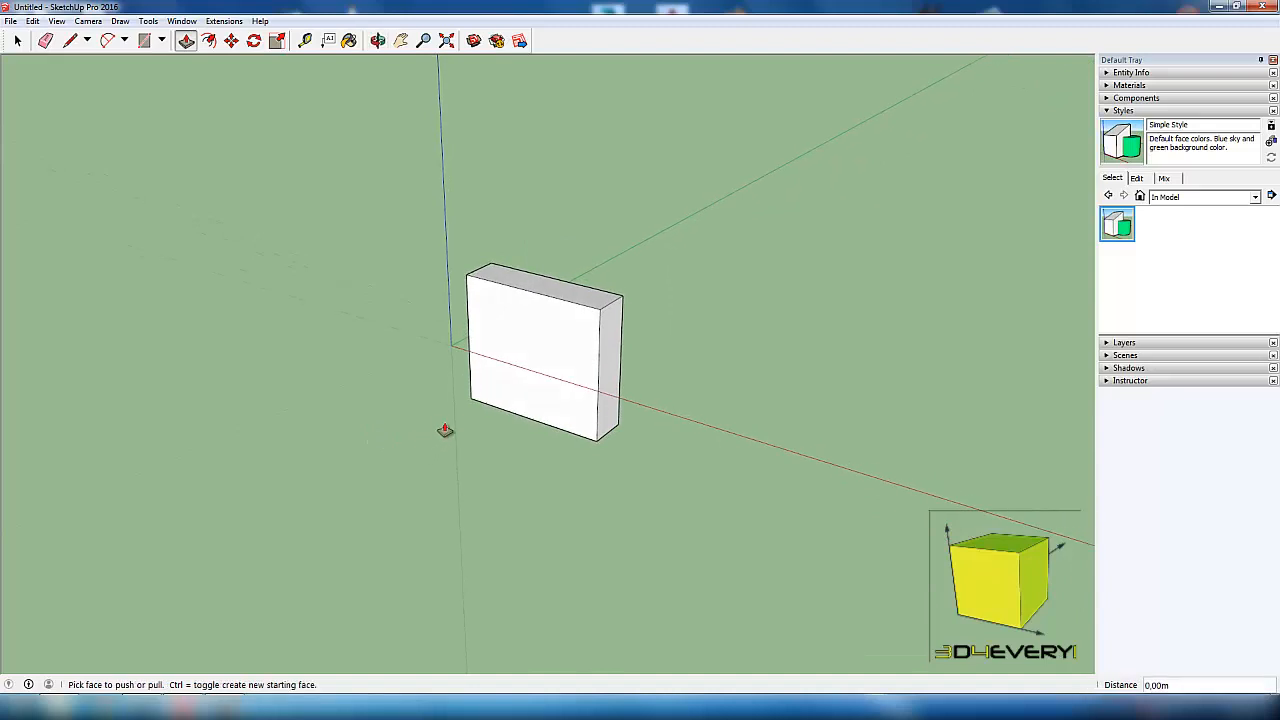
# Step: Select the entire box and delete it
pyautogui.press('space')
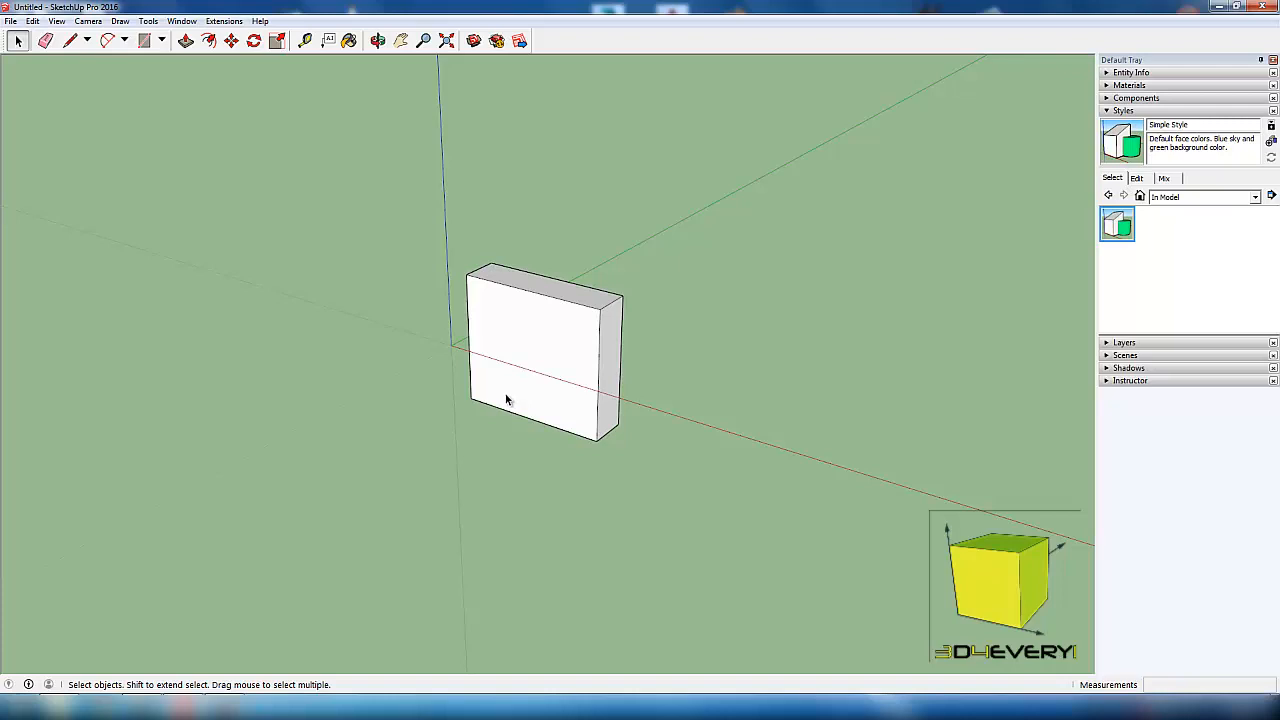
pyautogui.press('o')
pyautogui.moveTo(560, 329); pyautogui.dragTo(480, 514)
pyautogui.press('space')
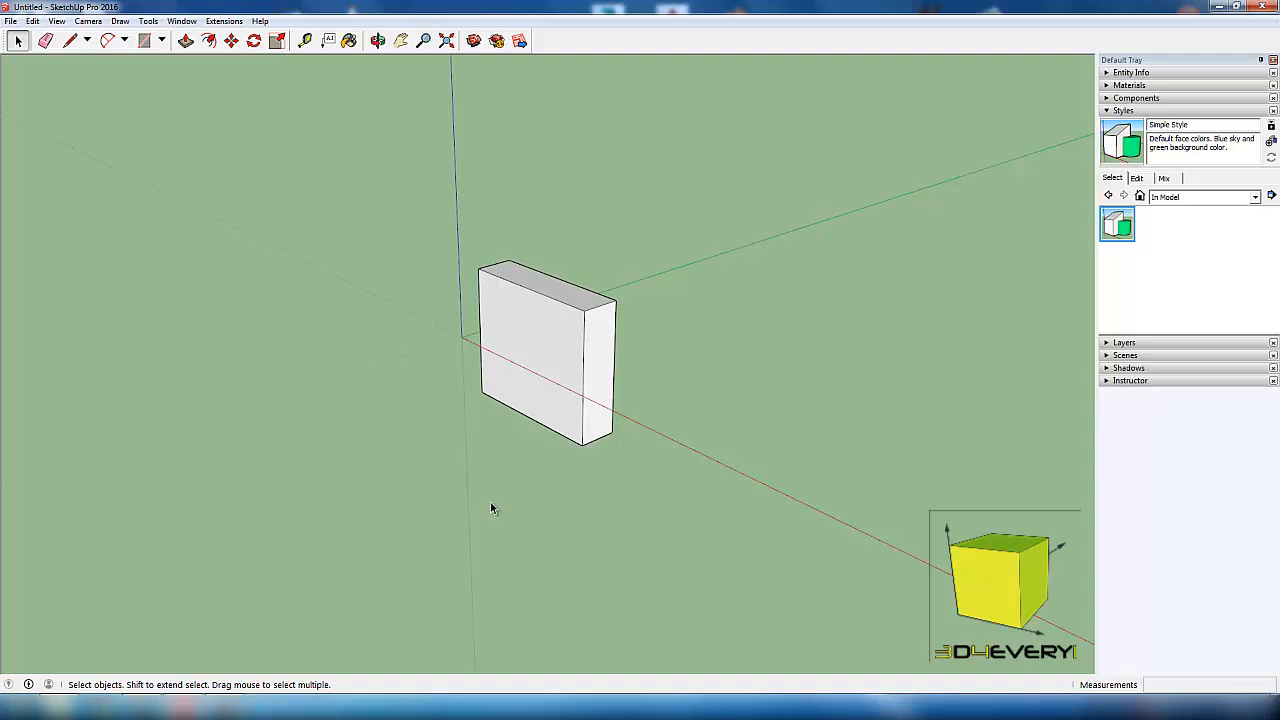
pyautogui.moveTo(427, 212); pyautogui.dragTo(737, 490)
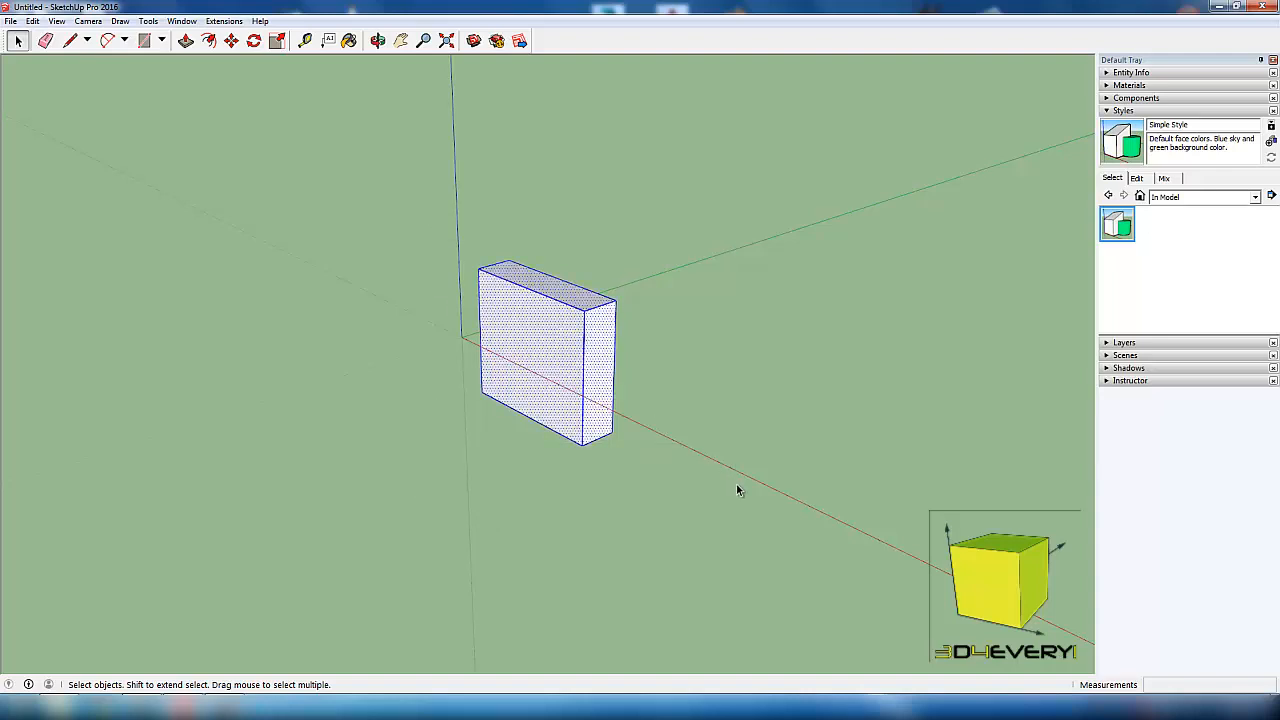
pyautogui.press('Delete')
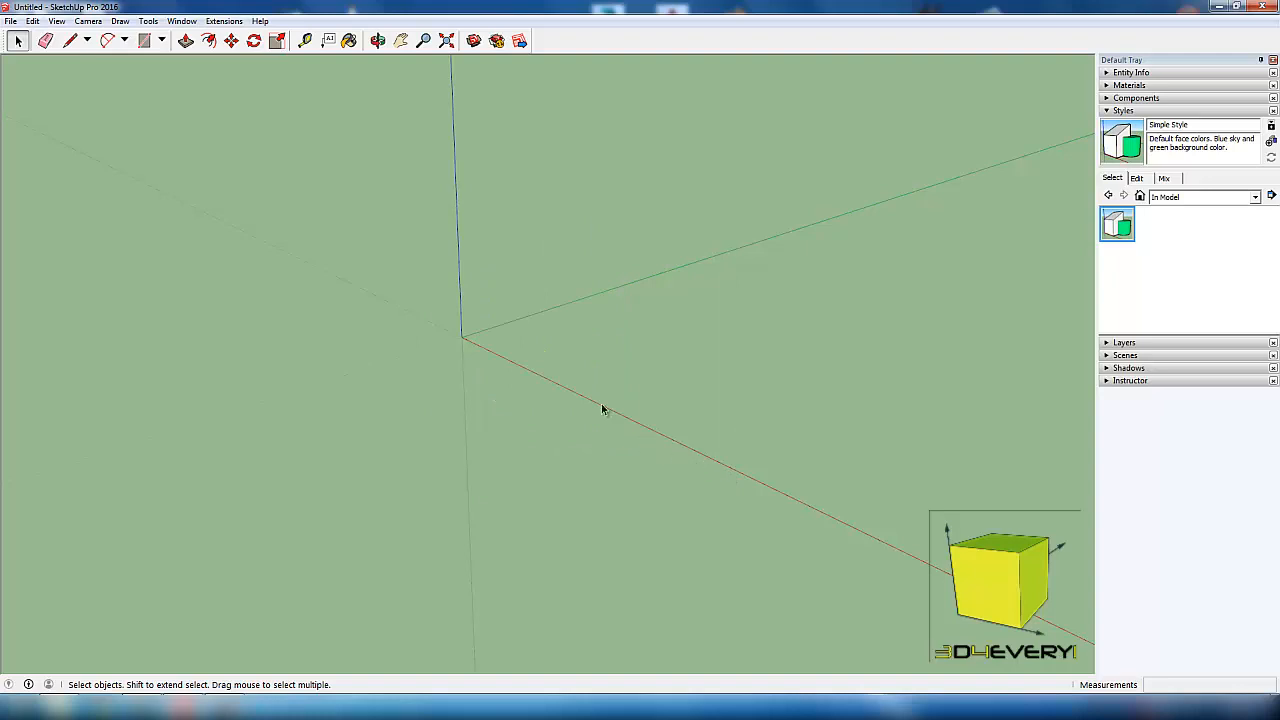
# Step: Draw a large rectangle on the ground near the origin, between the red and green axes
pyautogui.press('r')
pyautogui.click(491, 336)
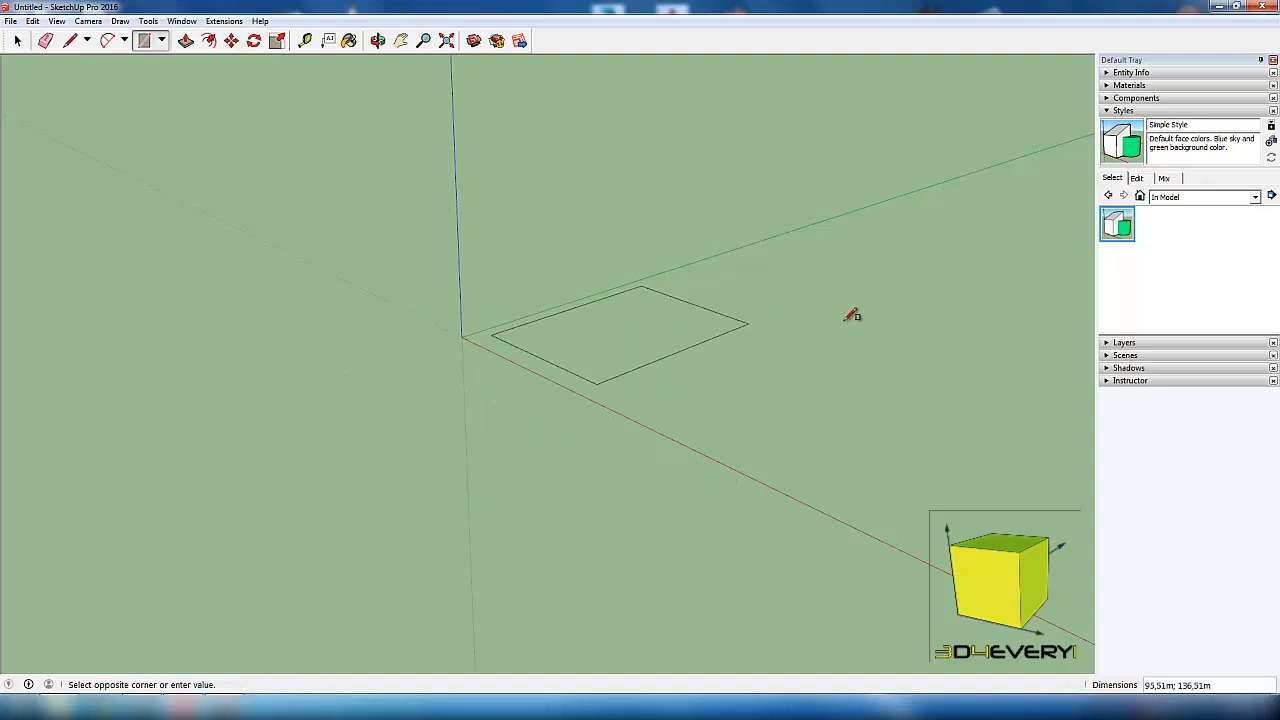
pyautogui.click(1056, 304)
pyautogui.moveTo(467, 548); pyautogui.dragTo(634, 522, button='middle')
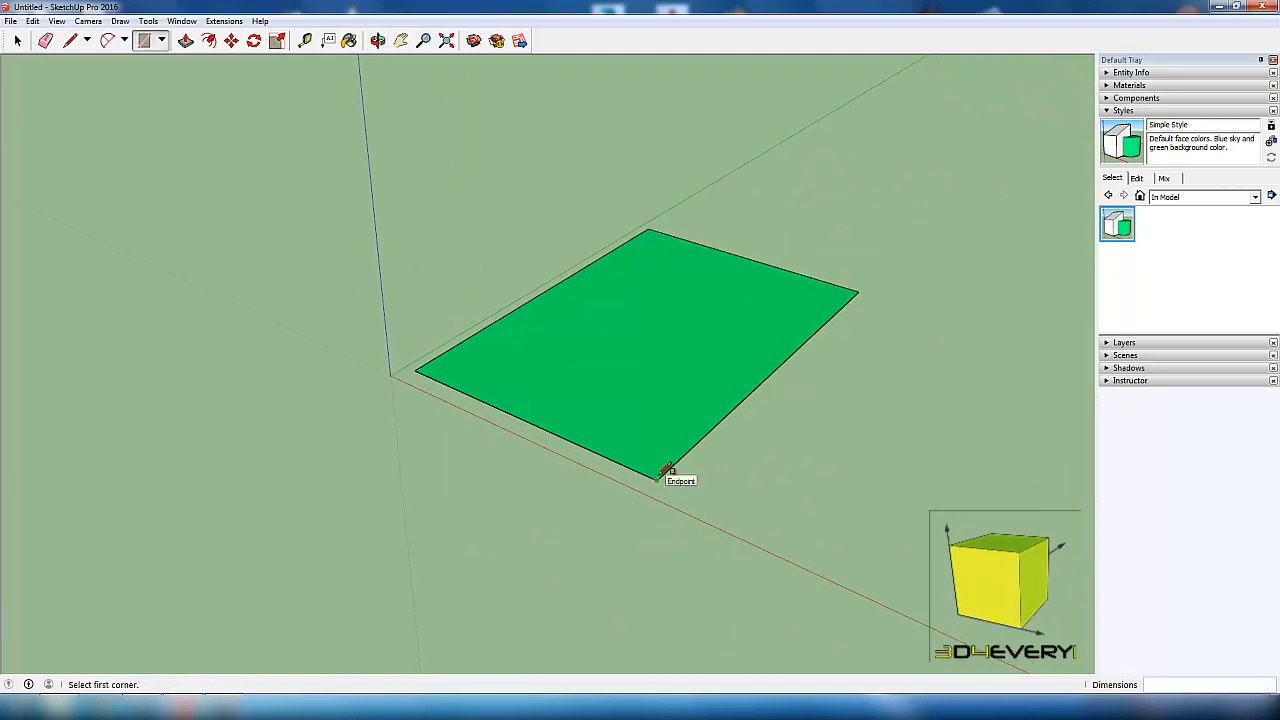
# Step: Reverse the large ground rectangle's face and clear the selection
pyautogui.press('space')
pyautogui.rightClick(644, 380)
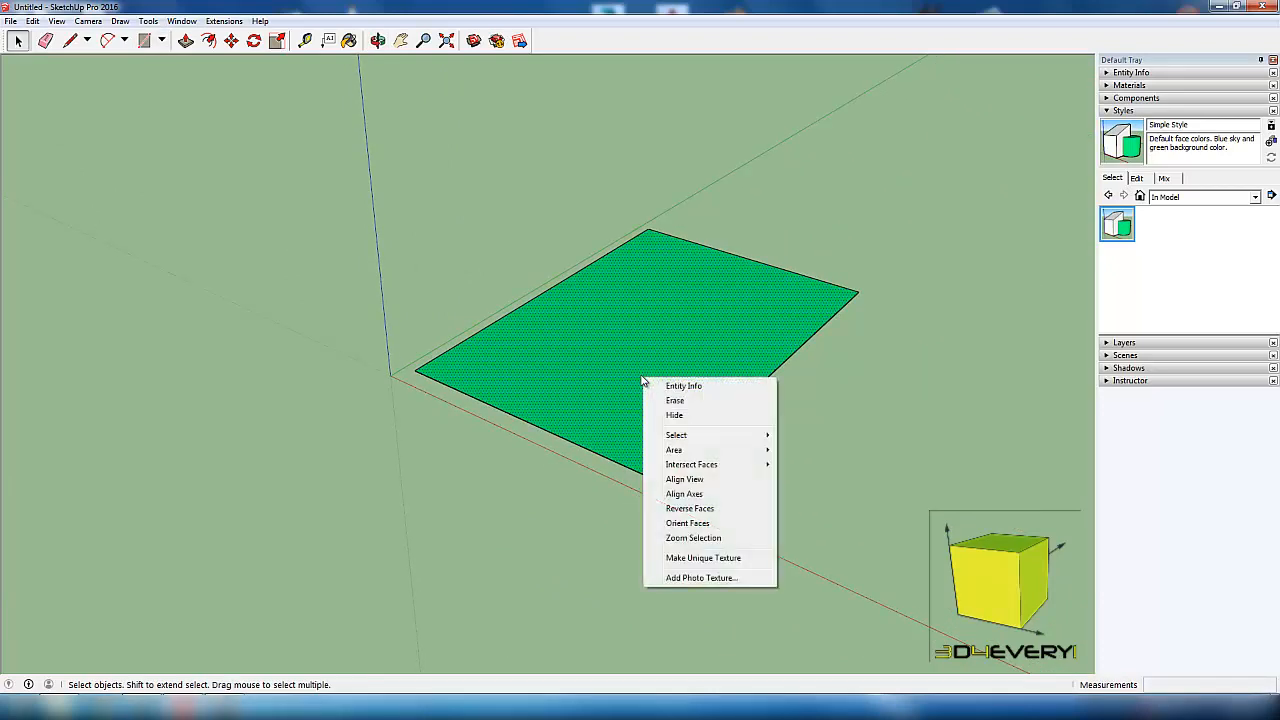
pyautogui.click(703, 511)
pyautogui.moveTo(711, 506); pyautogui.dragTo(650, 533, button='middle')
pyautogui.moveTo(680, 580)
pyautogui.mouseDown(button='middle')
pyautogui.moveTo(697, 319)
pyautogui.moveTo(666, 551)
pyautogui.moveTo(682, 600)
pyautogui.mouseUp(button='middle')
pyautogui.scroll(3, 636, 321)
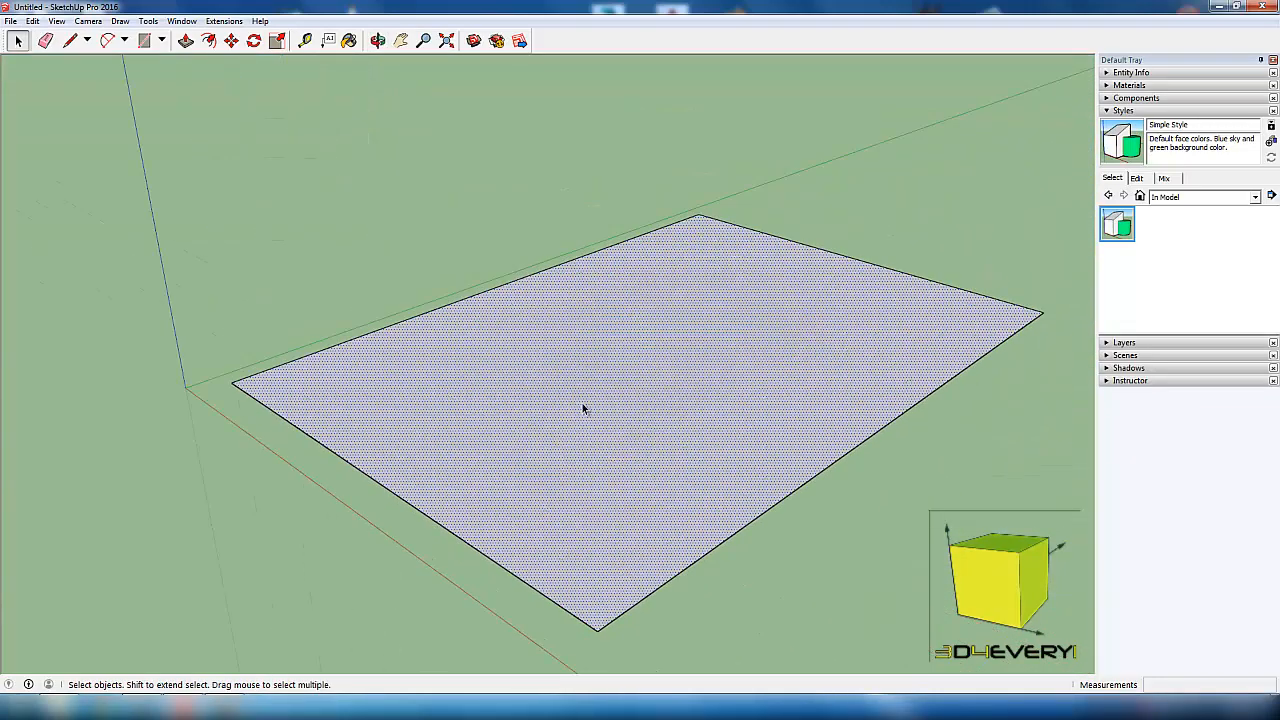
pyautogui.scroll(-2, 588, 430)
pyautogui.moveTo(593, 464)
pyautogui.mouseDown(button='middle')
pyautogui.moveTo(634, 320)
pyautogui.moveTo(604, 455)
pyautogui.moveTo(614, 440)
pyautogui.mouseUp(button='middle')
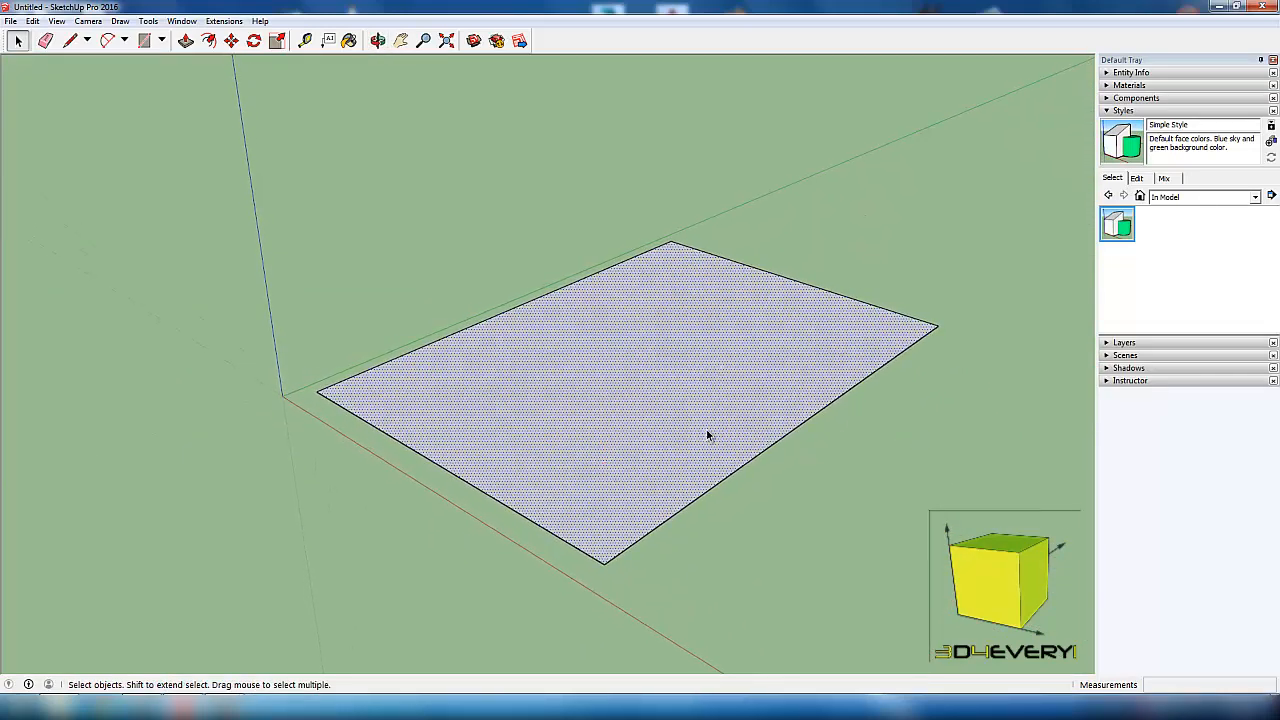
pyautogui.scroll(-1, 820, 440)
pyautogui.click(870, 462)
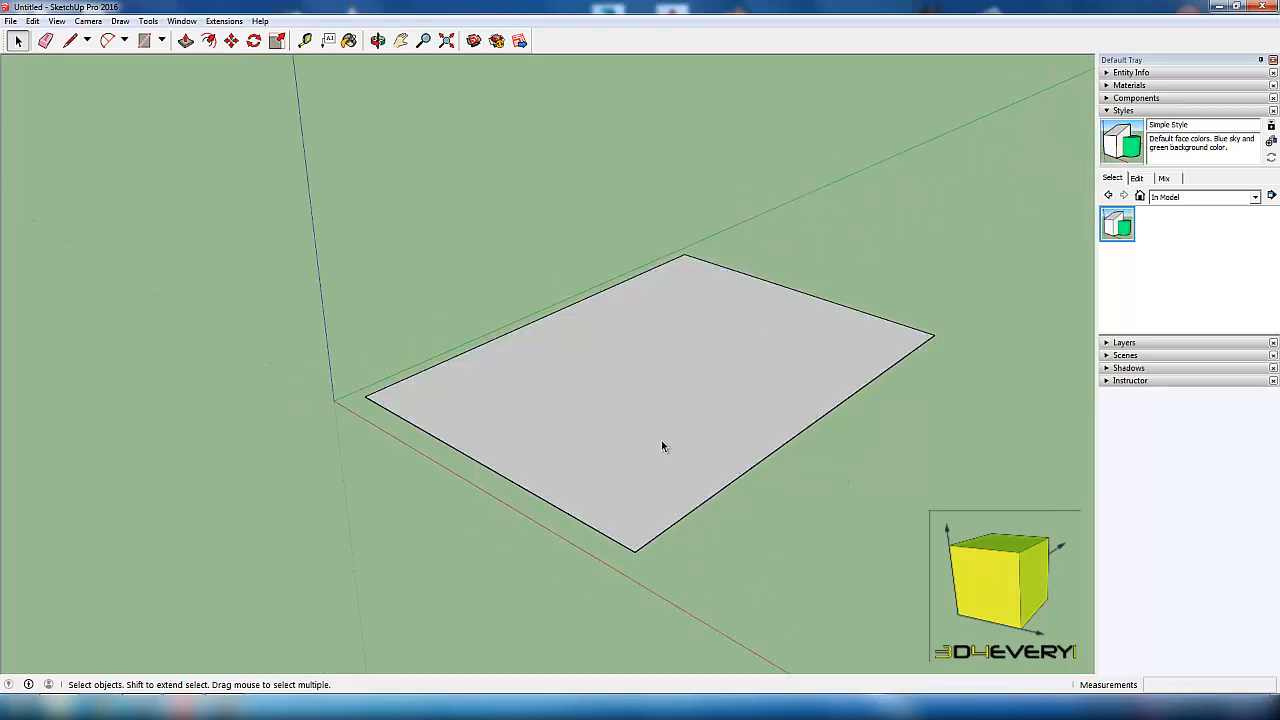
# Step: Draw a smaller rectangle in the middle of the large ground face
pyautogui.press('r')
pyautogui.click(573, 385)
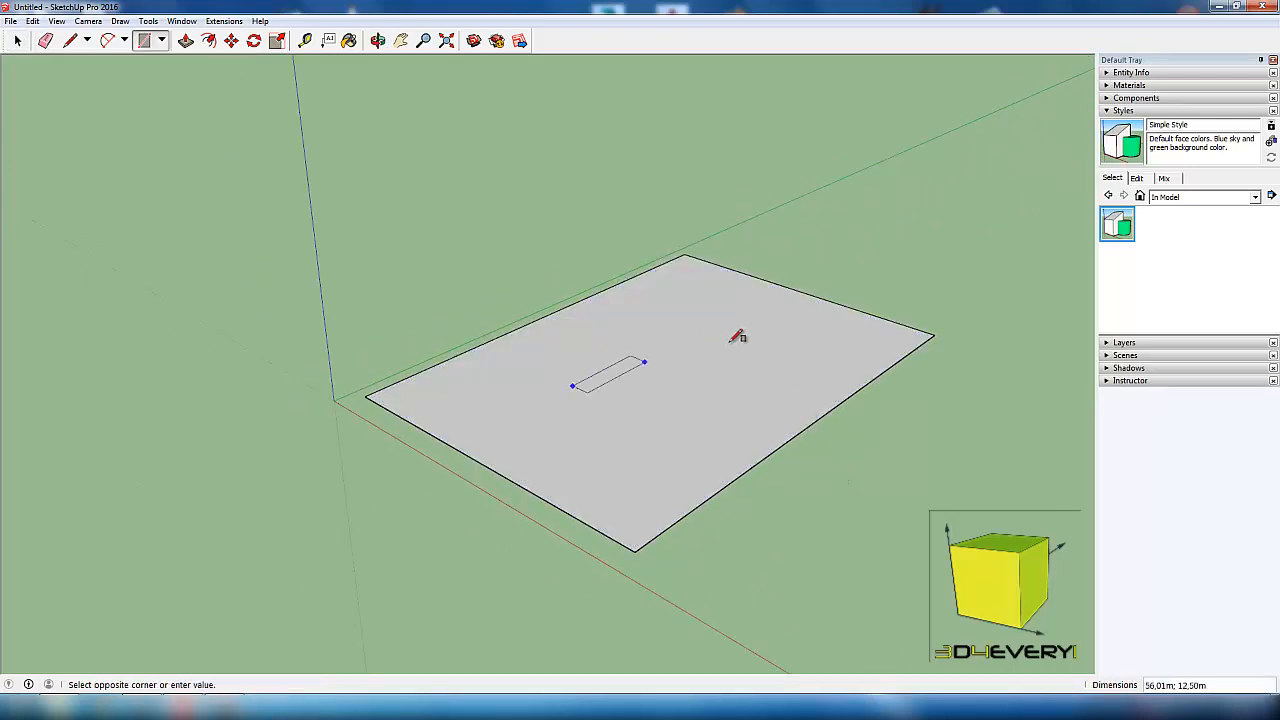
pyautogui.click(665, 428)
pyautogui.moveTo(665, 428); pyautogui.dragTo(714, 397, button='middle')
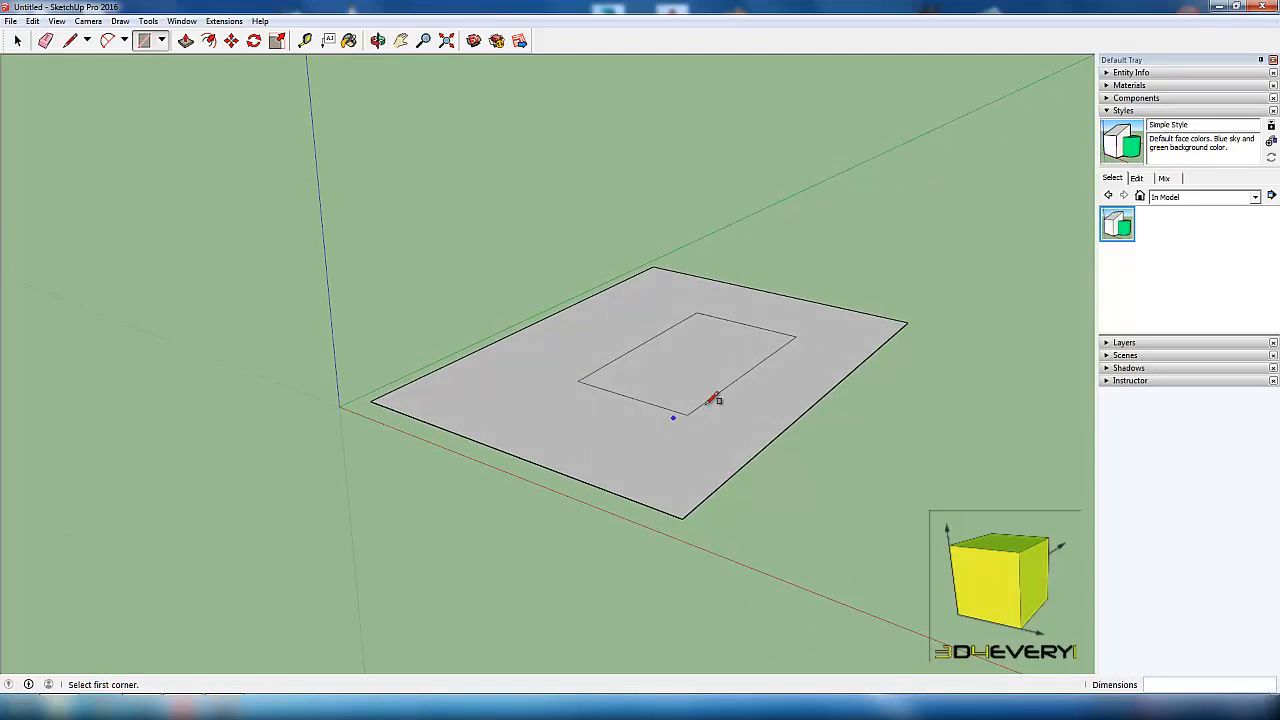
# Step: Extrude the inner rectangle upward about 58.36 m to form the house body
pyautogui.press('p')
pyautogui.click(677, 395)
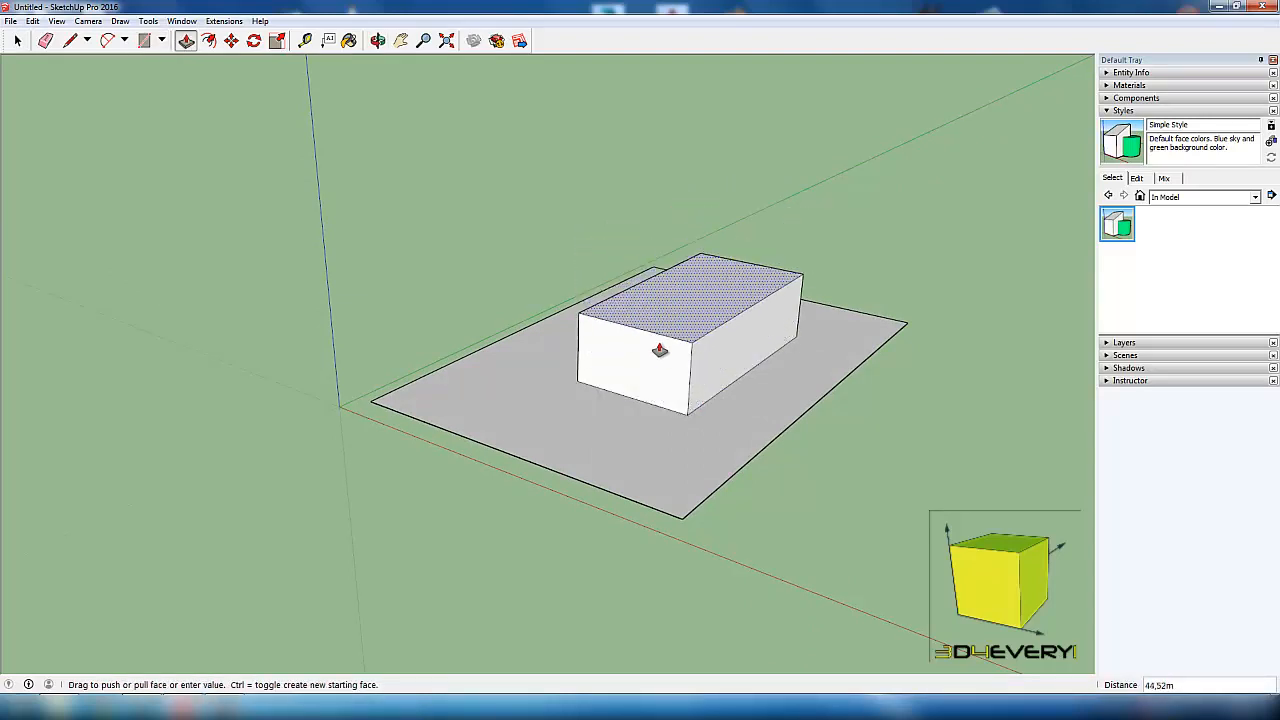
pyautogui.click(662, 305)
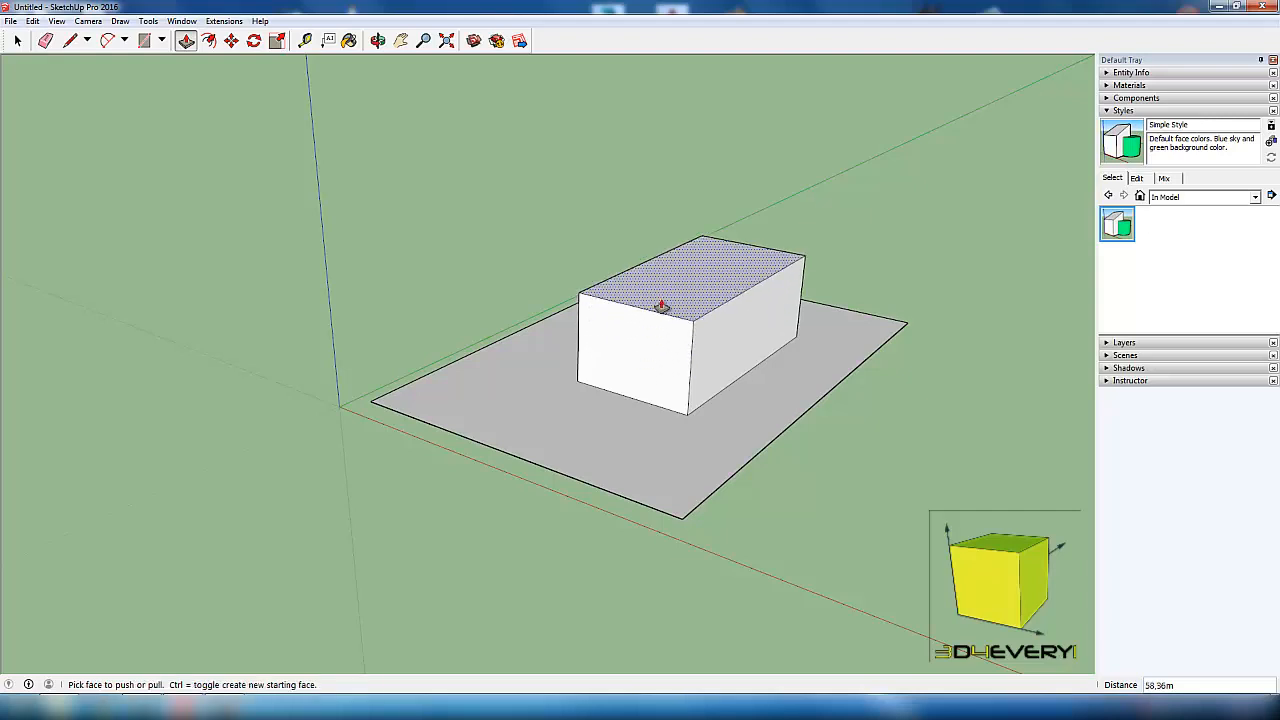
# Step: Draw a line about 150.64 m long lengthwise along the middle of the house body's top face
pyautogui.moveTo(560, 480); pyautogui.dragTo(614, 394, button='middle')
pyautogui.press('l')
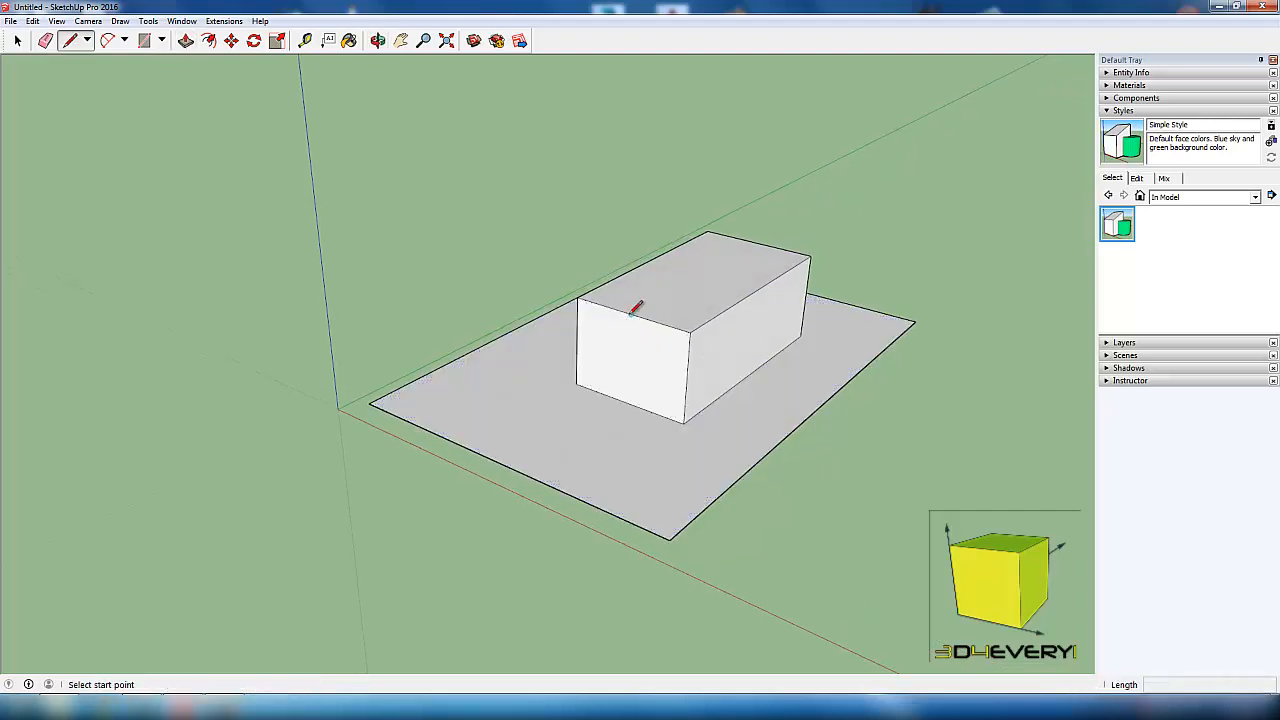
pyautogui.click(631, 314)
pyautogui.click(757, 242)
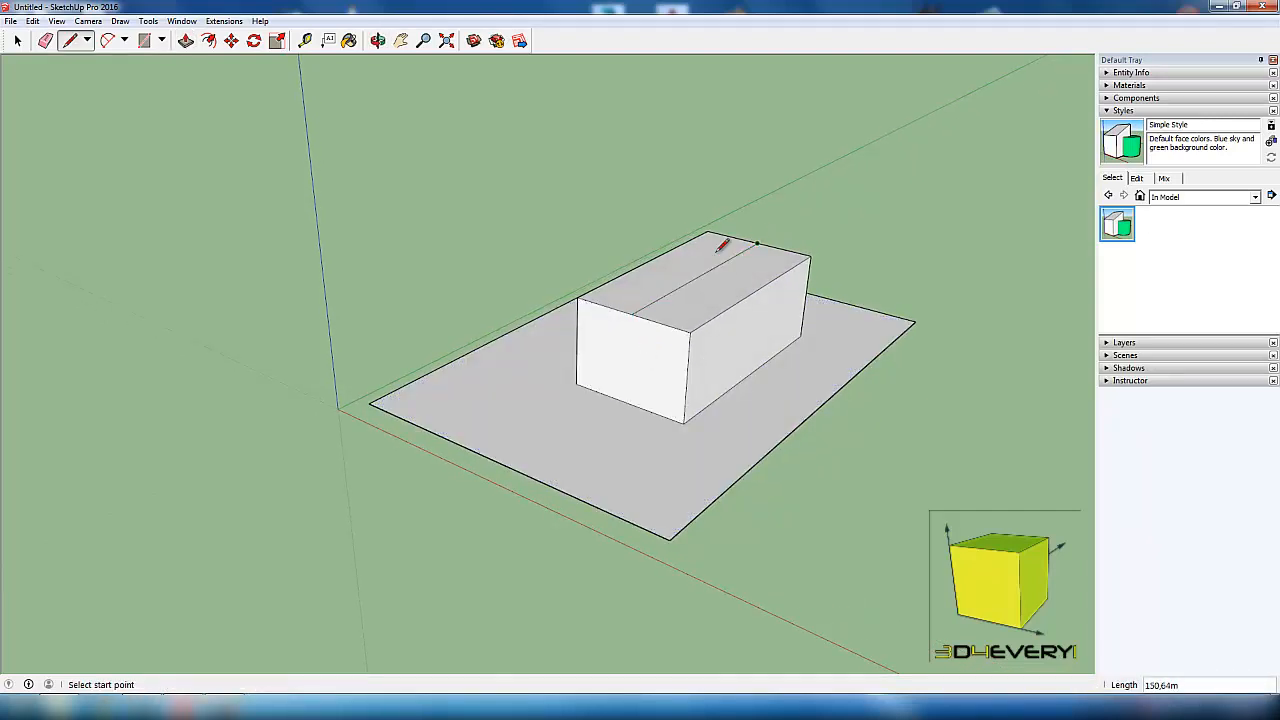
# Step: Move the top face's middle line straight up about 37 m to form a gable roof
pyautogui.press('m')
pyautogui.click(687, 283)
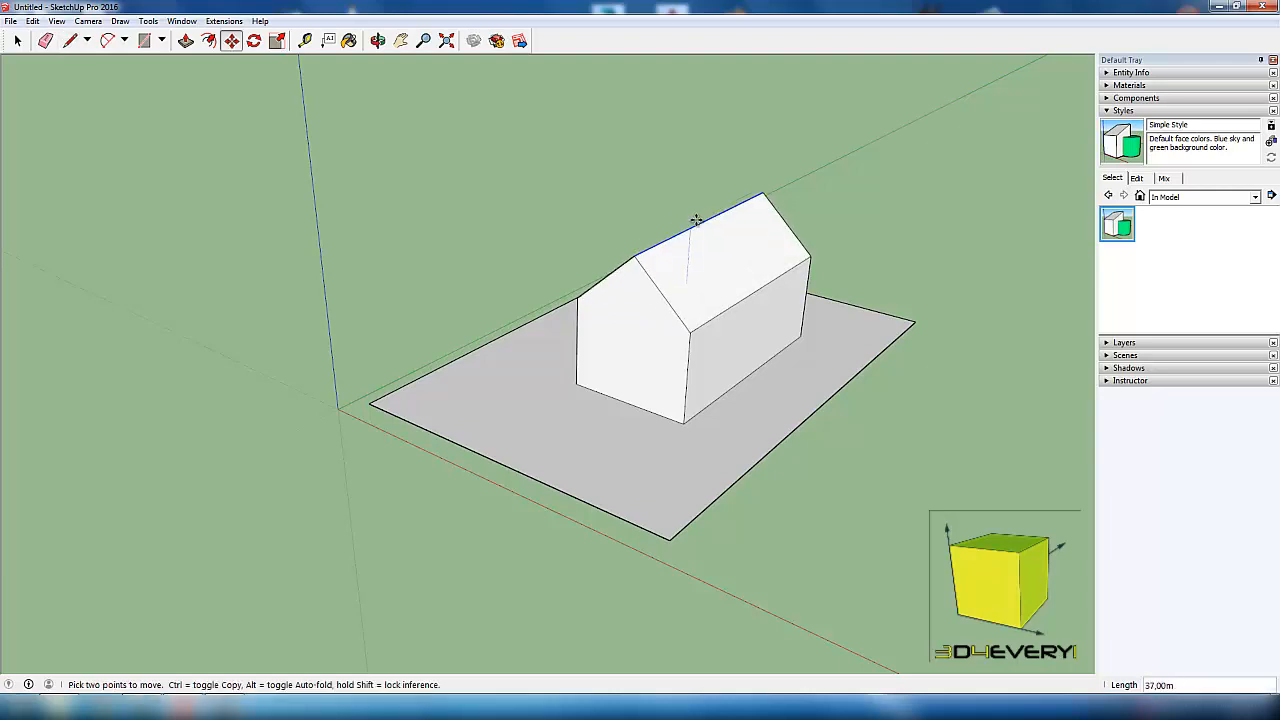
pyautogui.click(697, 221)
# Step: Examine the finished house and its ground face from all sides, including from underneath
pyautogui.moveTo(740, 380)
pyautogui.mouseDown(button='middle')
pyautogui.moveTo(694, 354)
pyautogui.moveTo(723, 370)
pyautogui.mouseUp(button='middle')
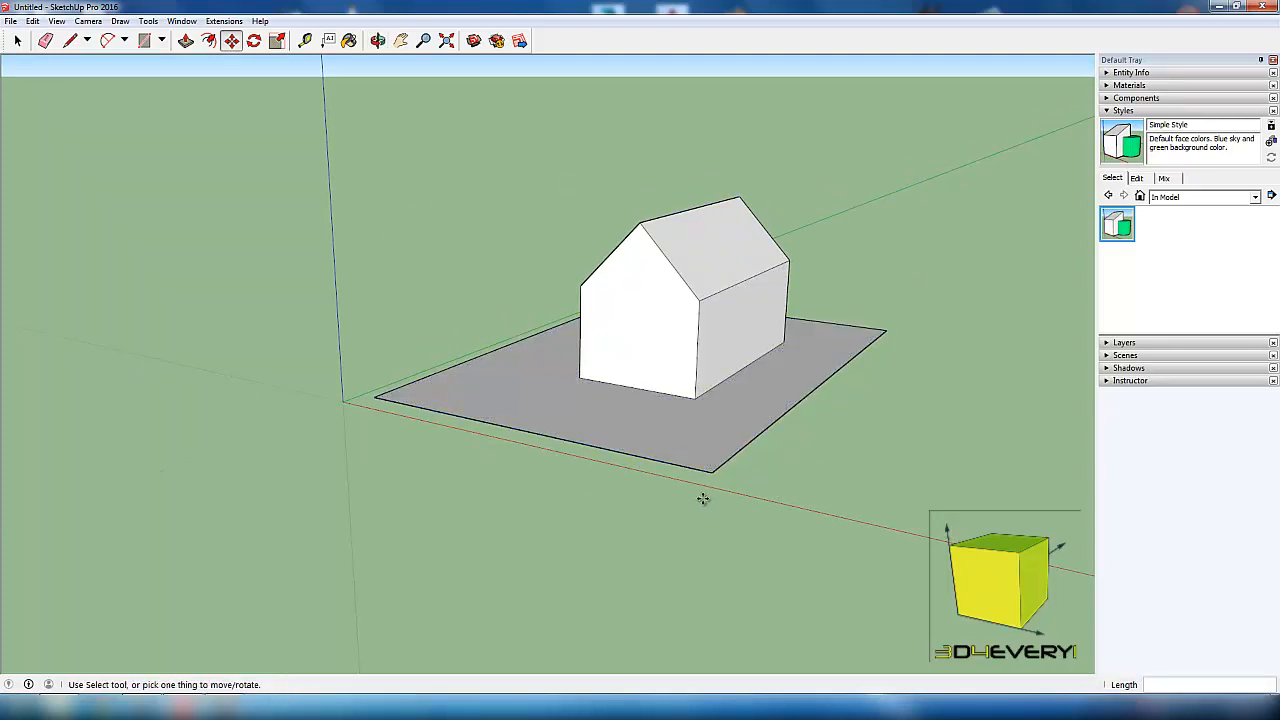
pyautogui.moveTo(932, 476); pyautogui.dragTo(543, 514, button='middle')
pyautogui.moveTo(623, 620); pyautogui.dragTo(689, 420, button='middle')
pyautogui.moveTo(573, 486); pyautogui.dragTo(668, 322, button='middle')
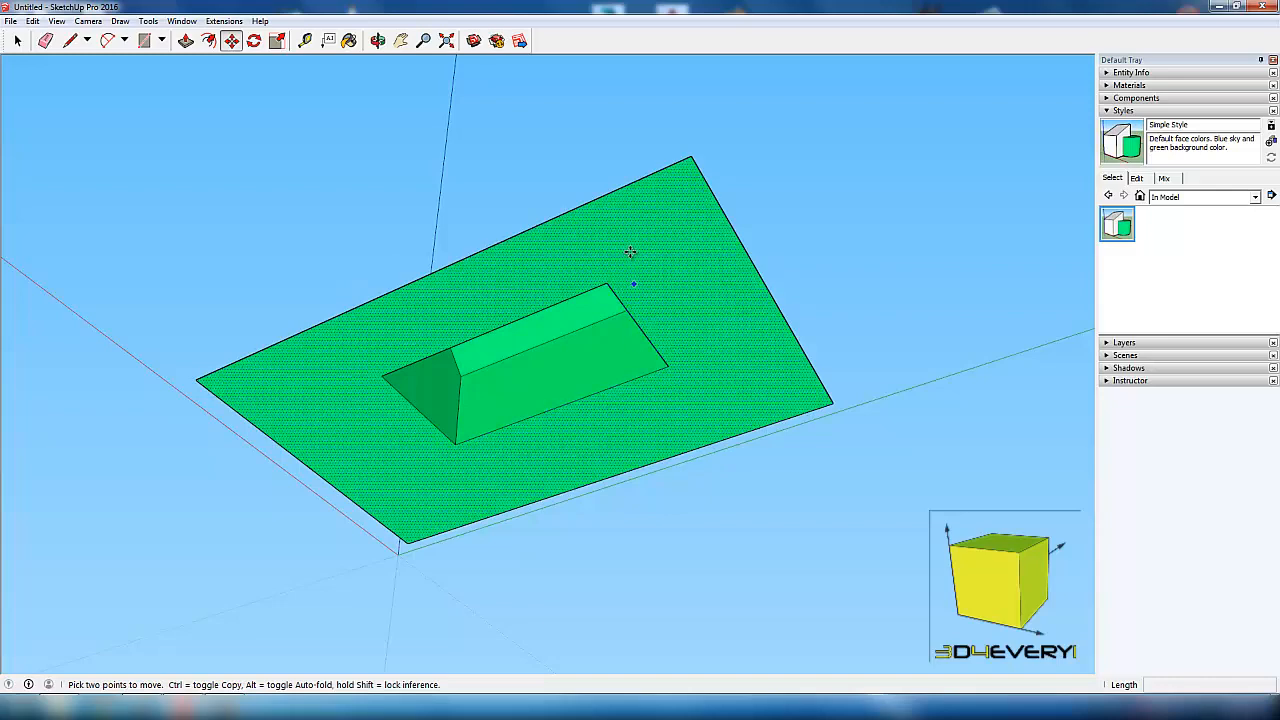
pyautogui.moveTo(630, 252); pyautogui.dragTo(380, 494, button='middle')
pyautogui.moveTo(686, 449); pyautogui.dragTo(511, 394, button='middle')
pyautogui.scroll(-2, 500, 410)
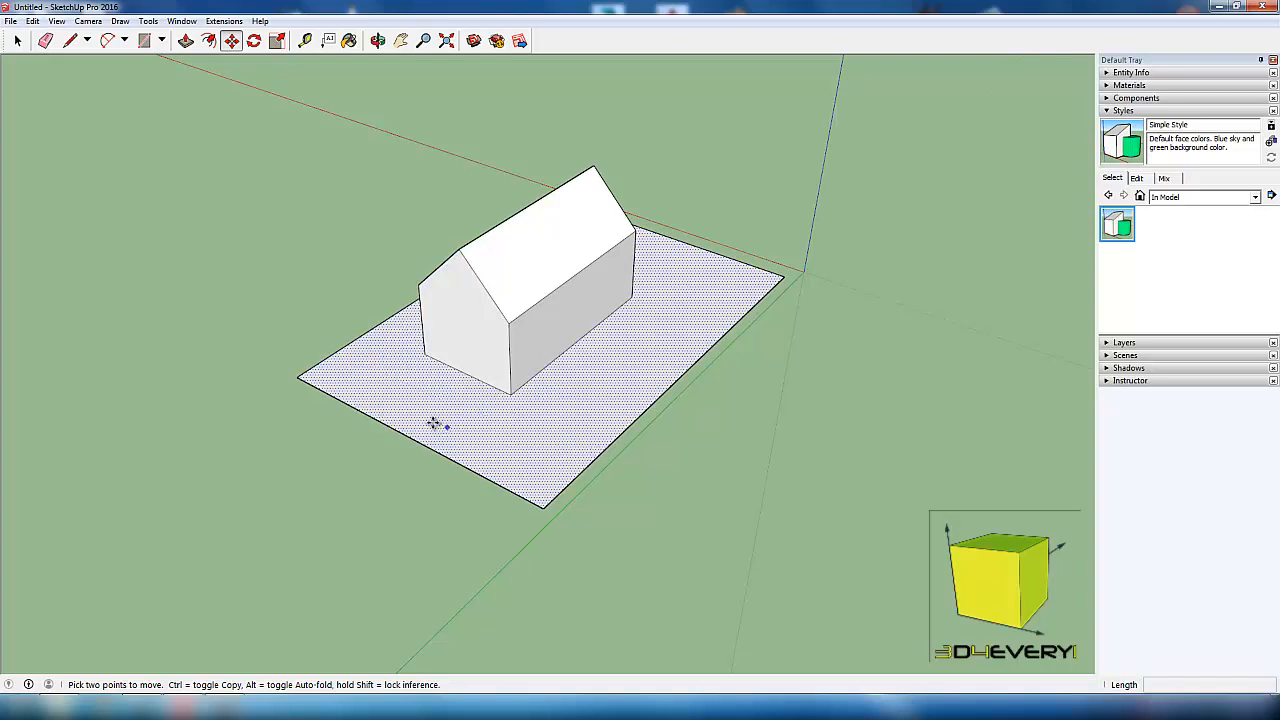
pyautogui.hotkey('ctrl', 't')
pyautogui.moveTo(703, 434); pyautogui.dragTo(674, 337, button='middle')
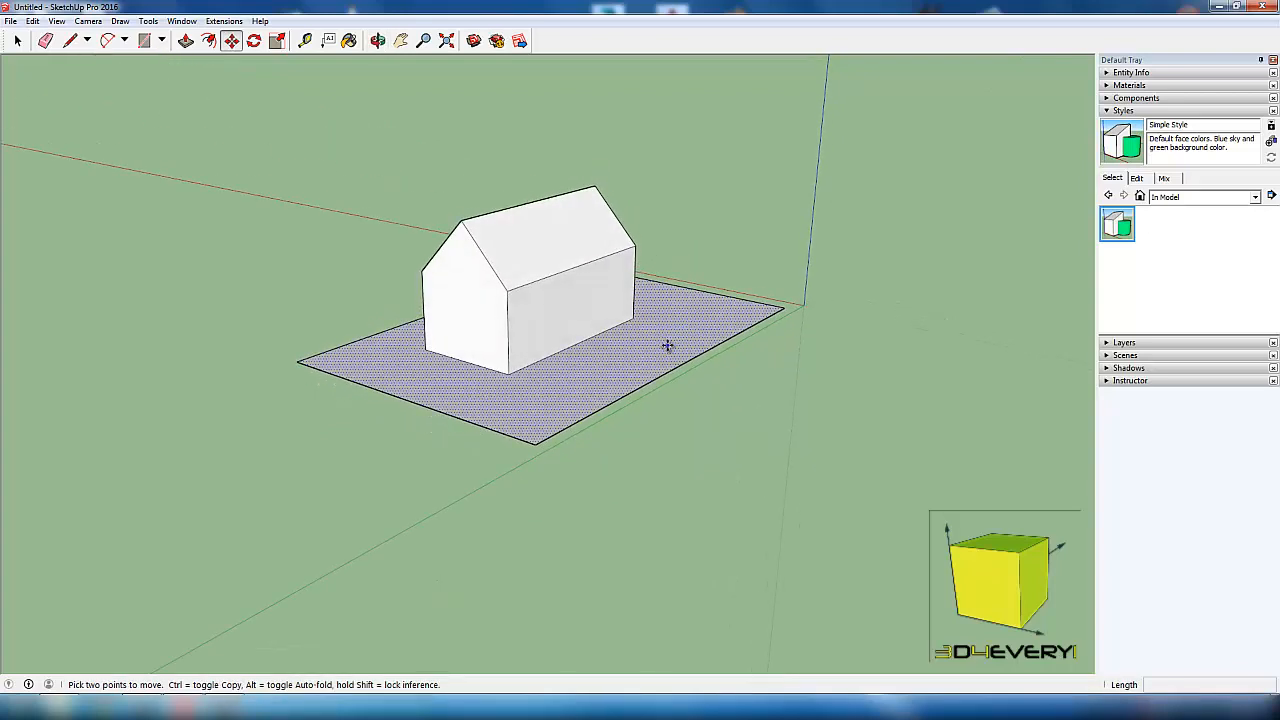
pyautogui.moveTo(586, 394); pyautogui.dragTo(569, 434, button='middle')
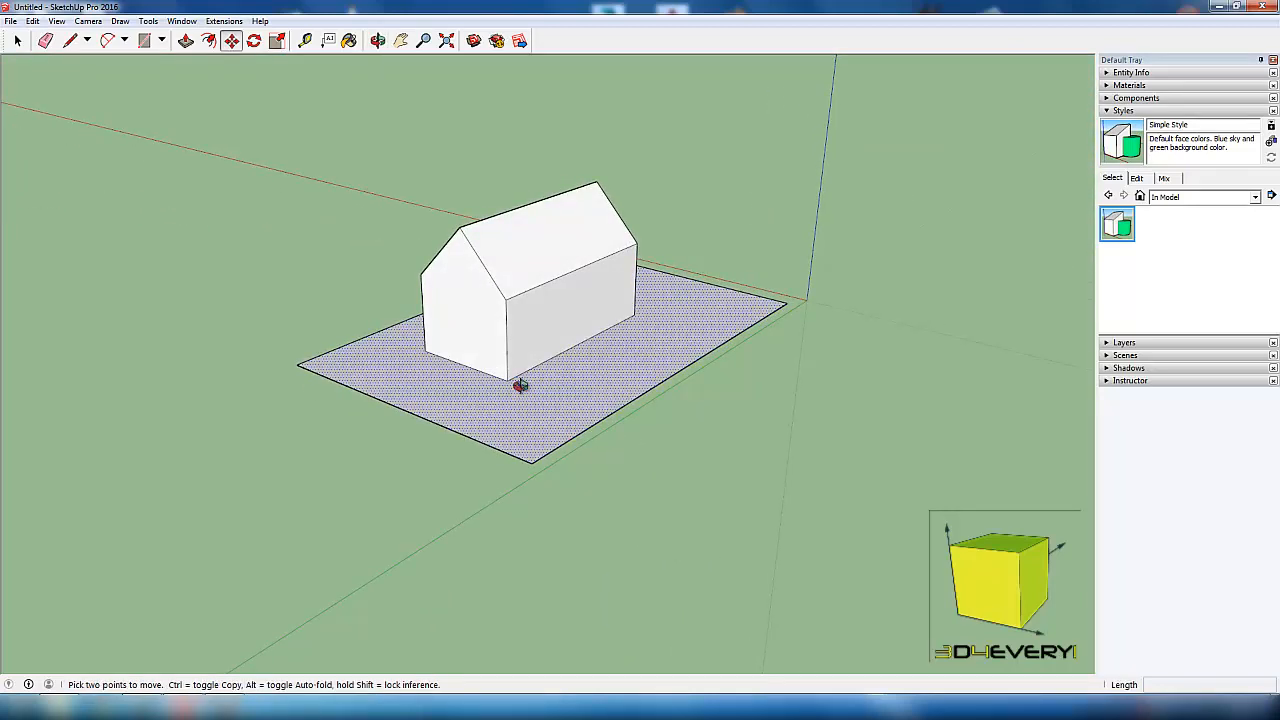
pyautogui.moveTo(523, 383); pyautogui.dragTo(535, 415, button='middle')
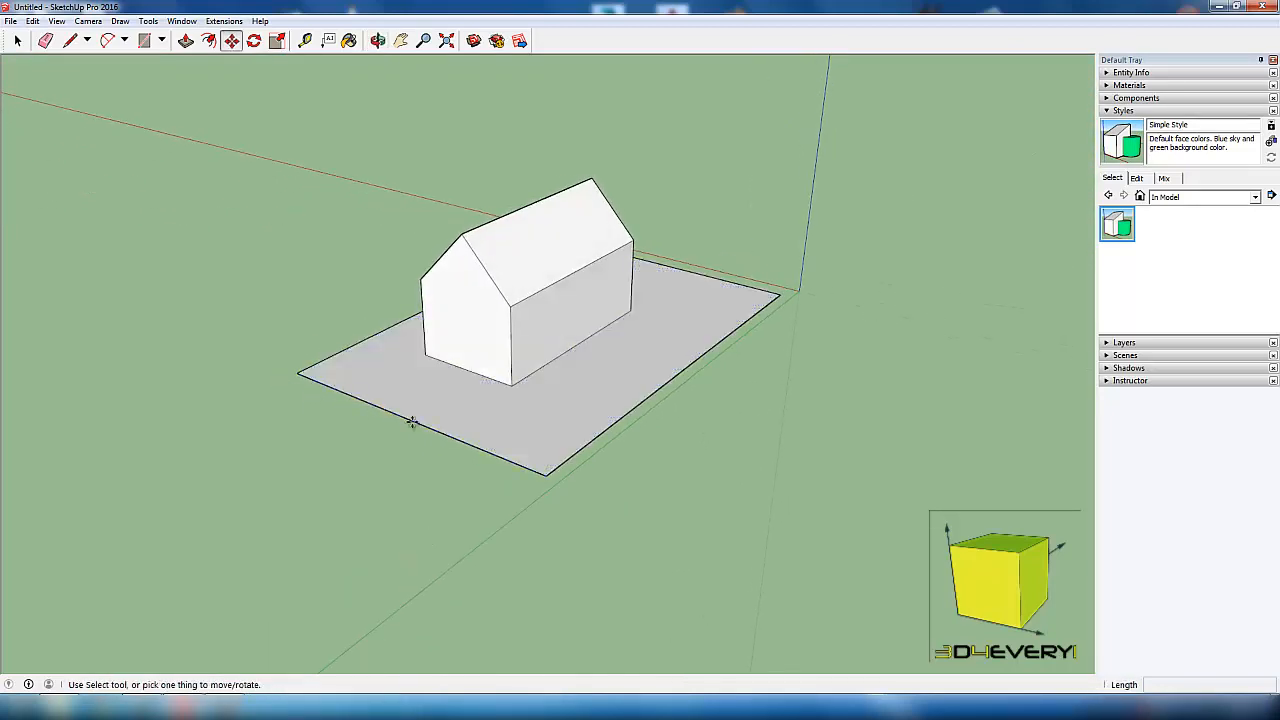